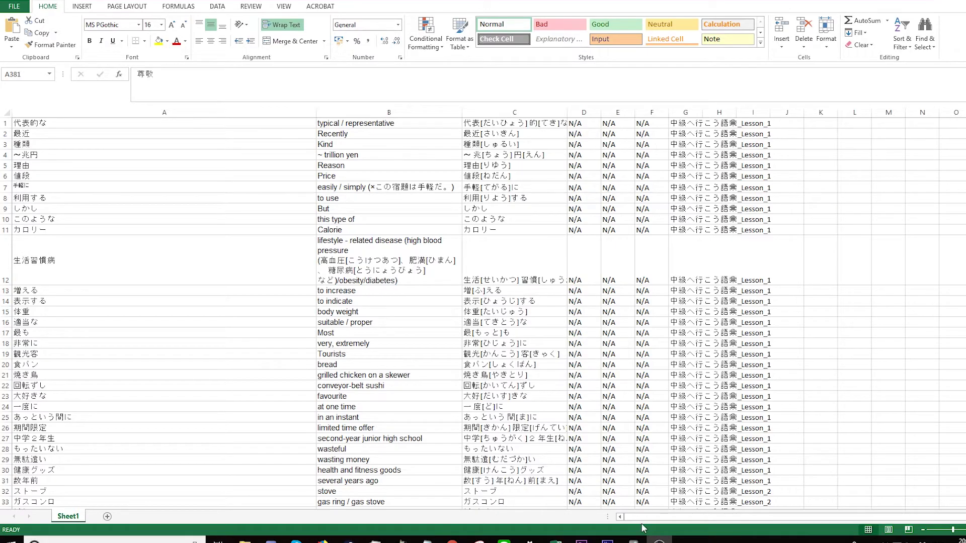
Bring Anki's deck list to the front and glance at the Tools menu.
left_click(634, 540)
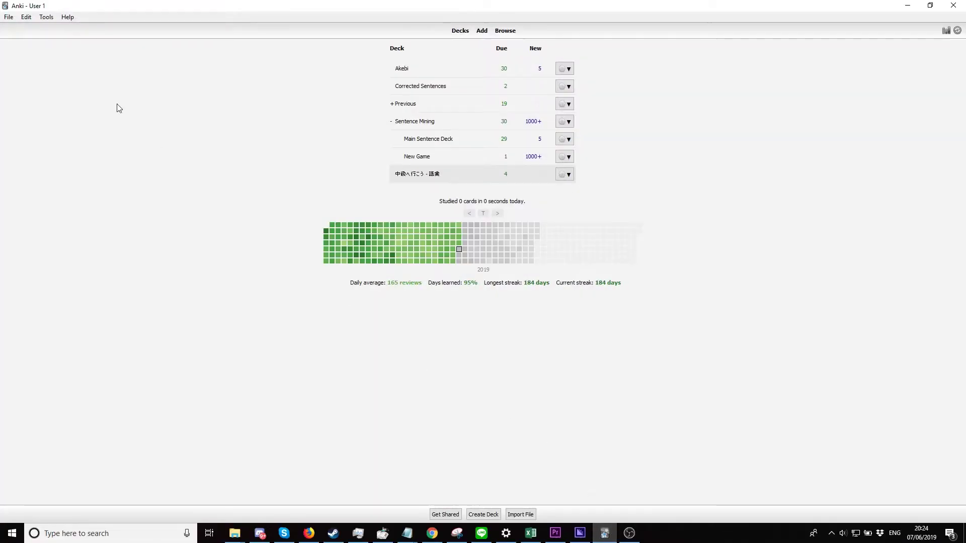
left_click(50, 20)
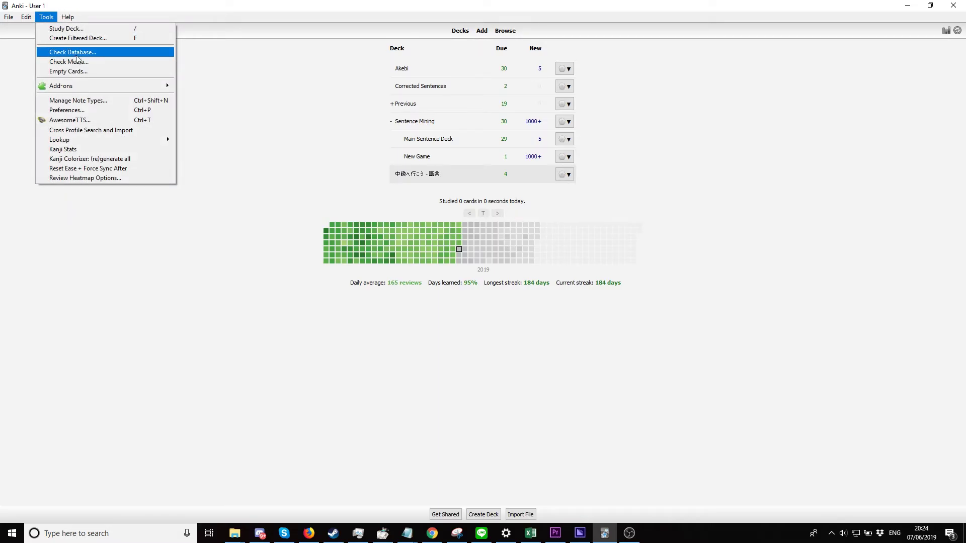
Open the field list of the Japanese Langauge Lesson note type from Manage Note Types.
left_click(99, 104)
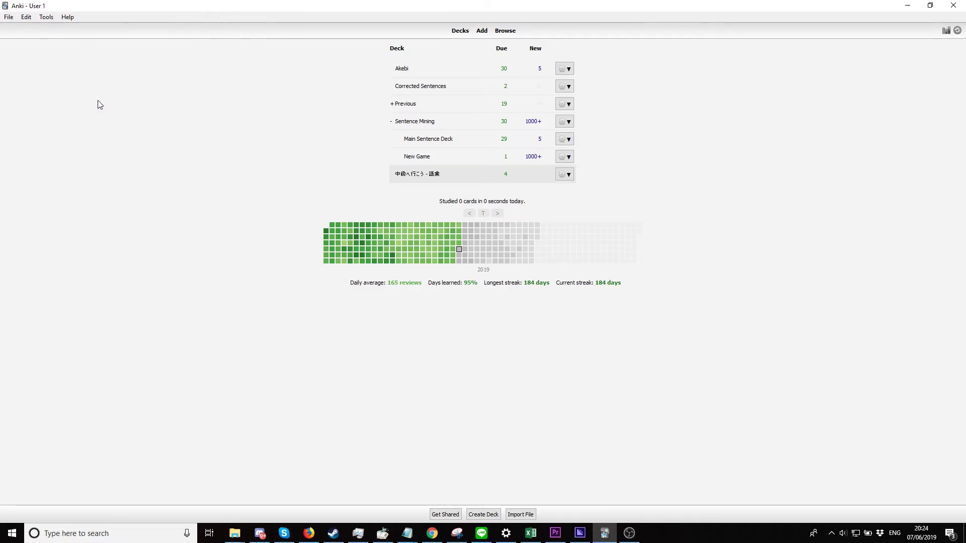
scroll(257, 181, "down", 10)
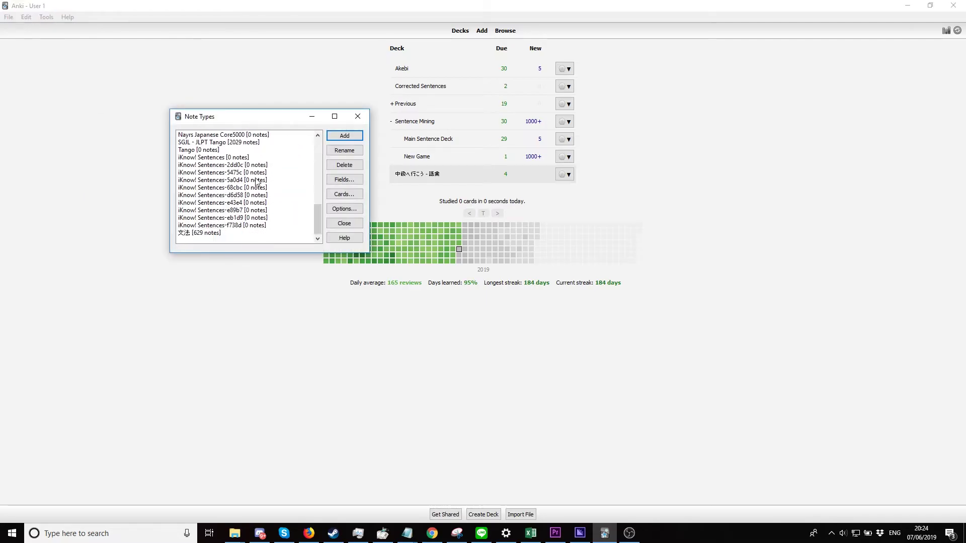
scroll(256, 181, "up", 5)
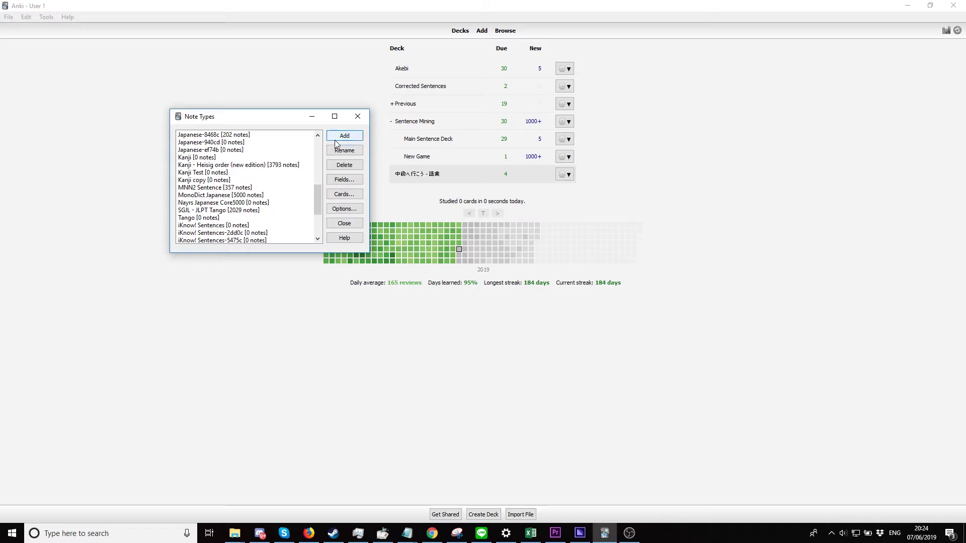
scroll(295, 182, "down", 1)
left_click(295, 180)
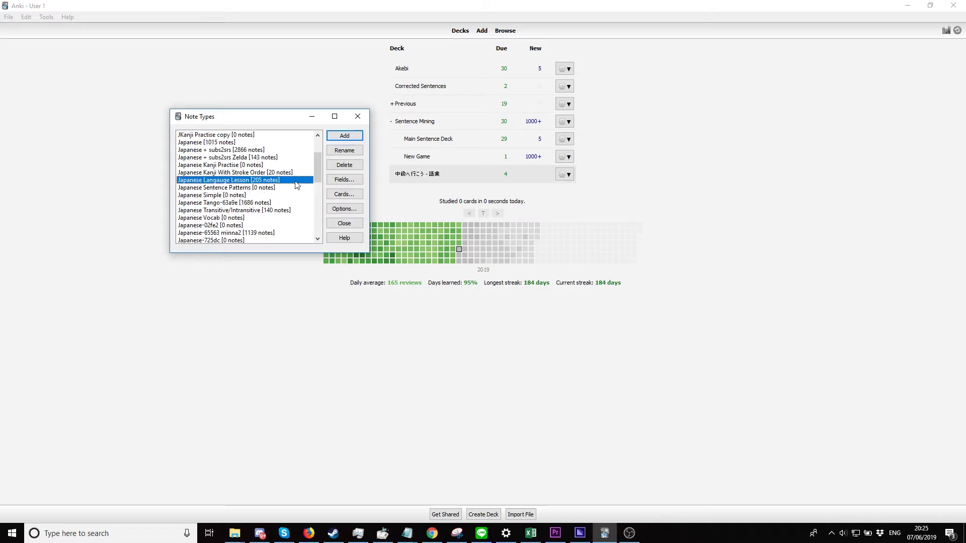
left_click(349, 181)
left_click_drag(284, 97, 242, 128)
Review the Expression, Meaning, Reading, Audio 1, Audio 2 and Notes fields one by one.
left_click(188, 142)
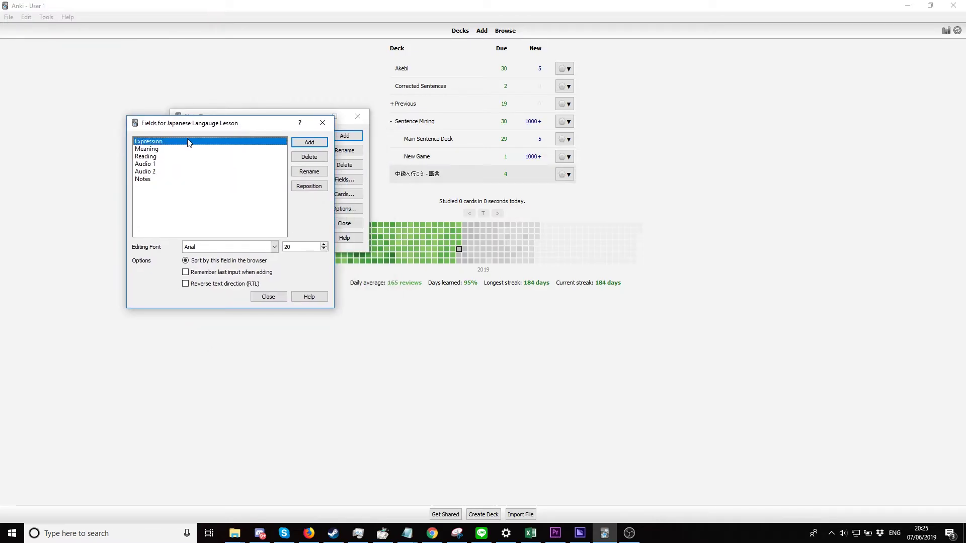
left_click(186, 149)
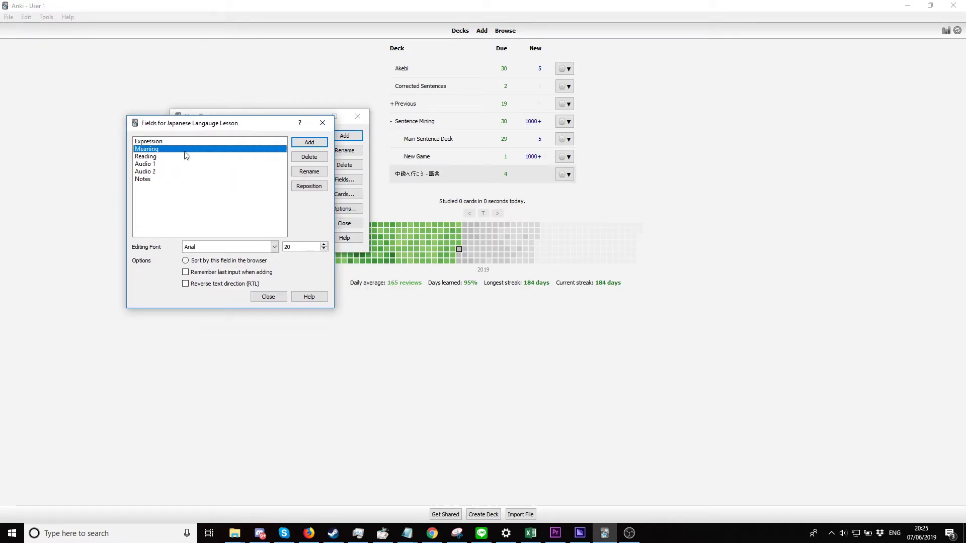
left_click(183, 157)
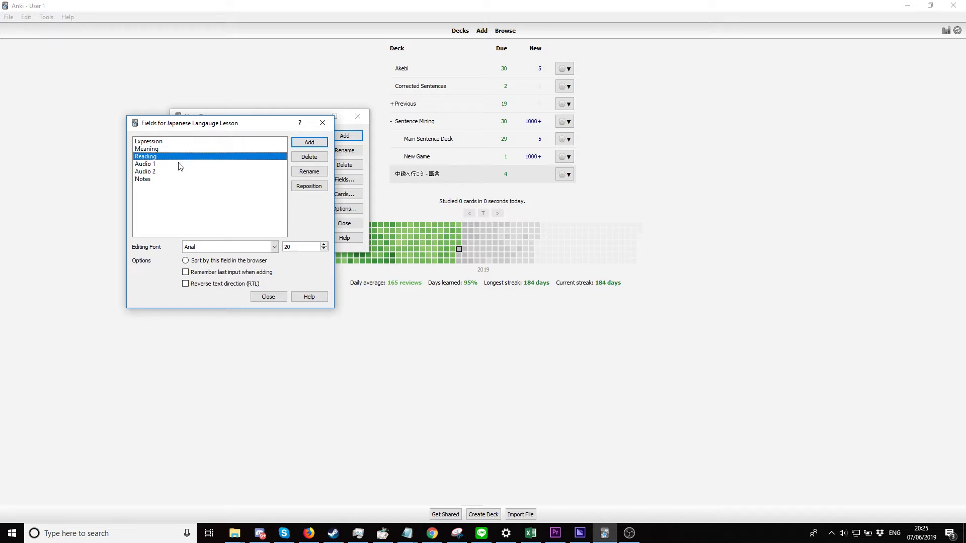
left_click(179, 164)
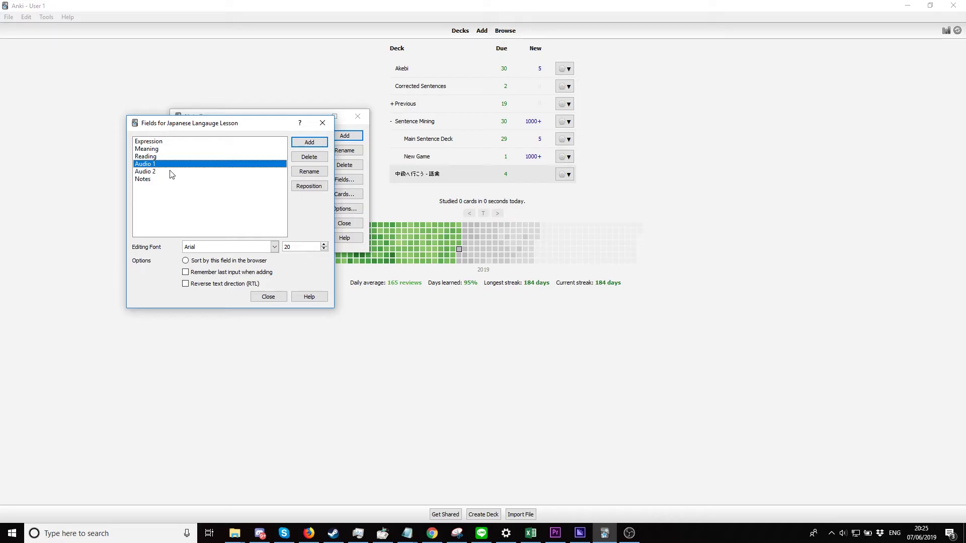
left_click(172, 172)
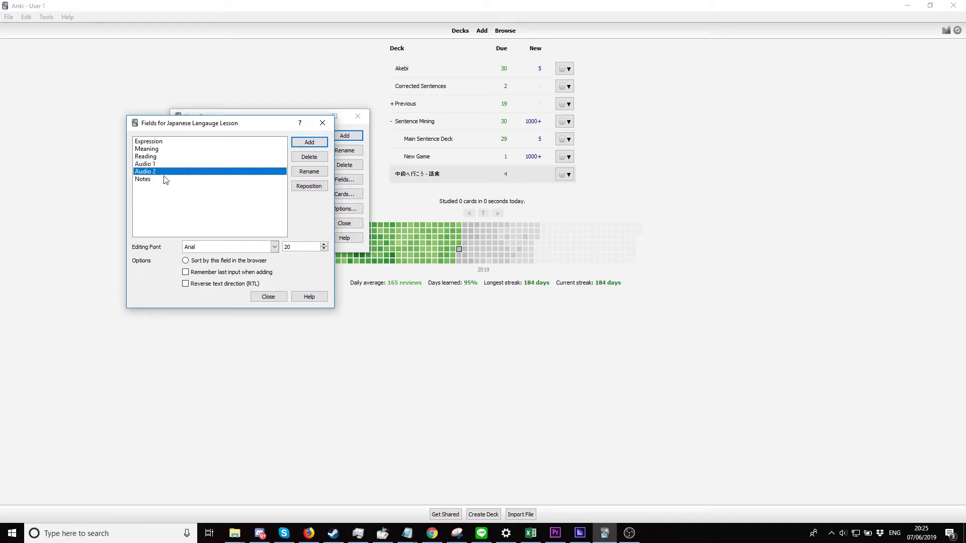
left_click(160, 180)
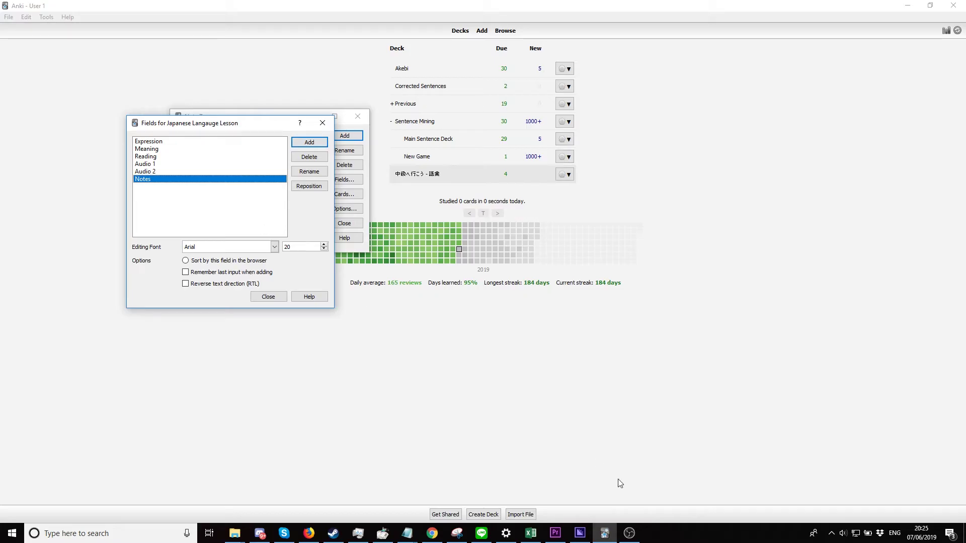
Switch to the Excel vocabulary sheet and check cells A1 through G1.
left_click(530, 533)
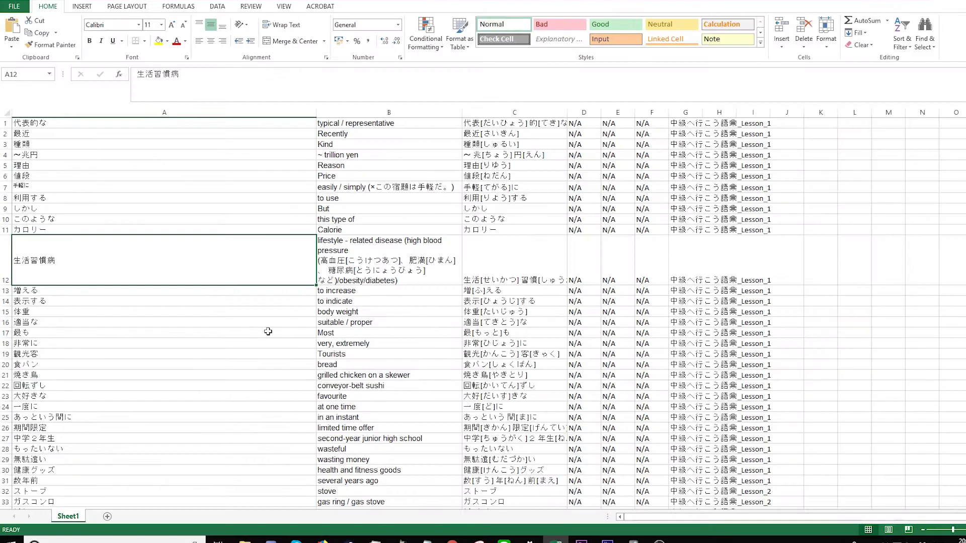
left_click(193, 123)
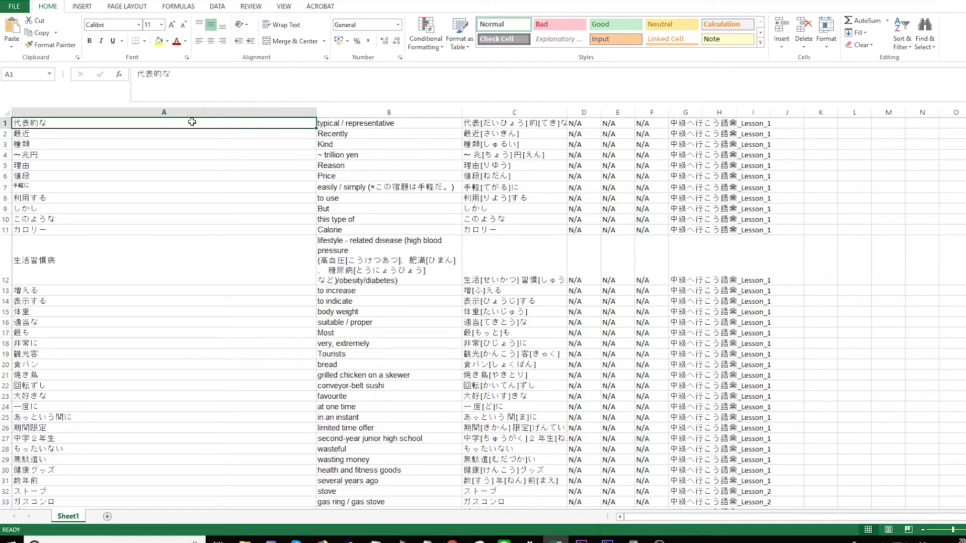
left_click(393, 126)
left_click(554, 124)
left_click(586, 124)
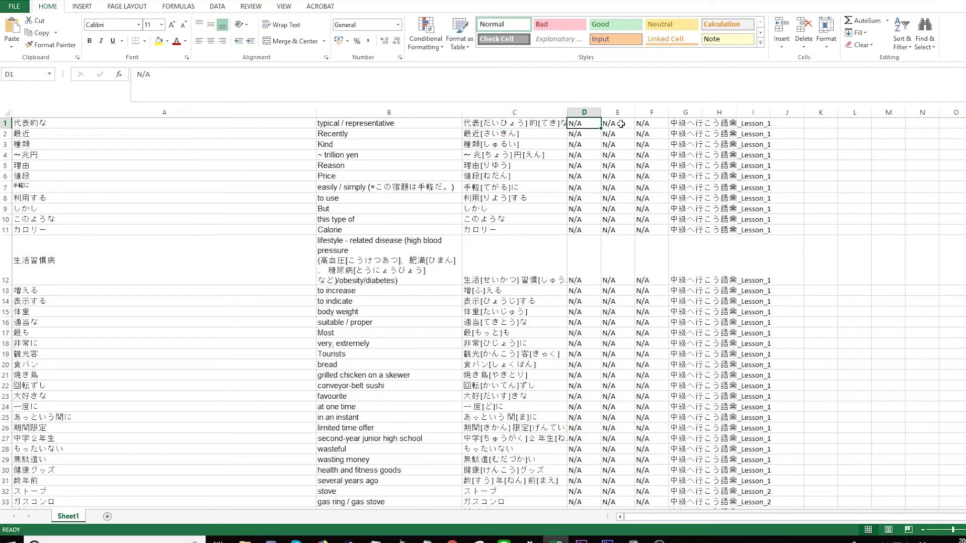
left_click(621, 124)
left_click(642, 124)
left_click(683, 124)
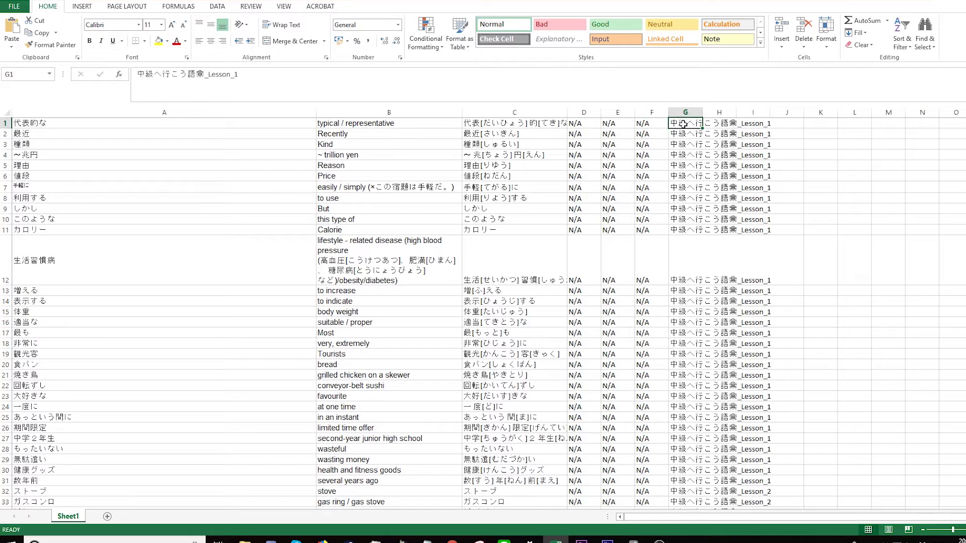
Select the N/A placeholder cells D1:F1 and scroll down the sheet.
left_click(581, 123)
left_click(613, 124)
left_click(654, 123)
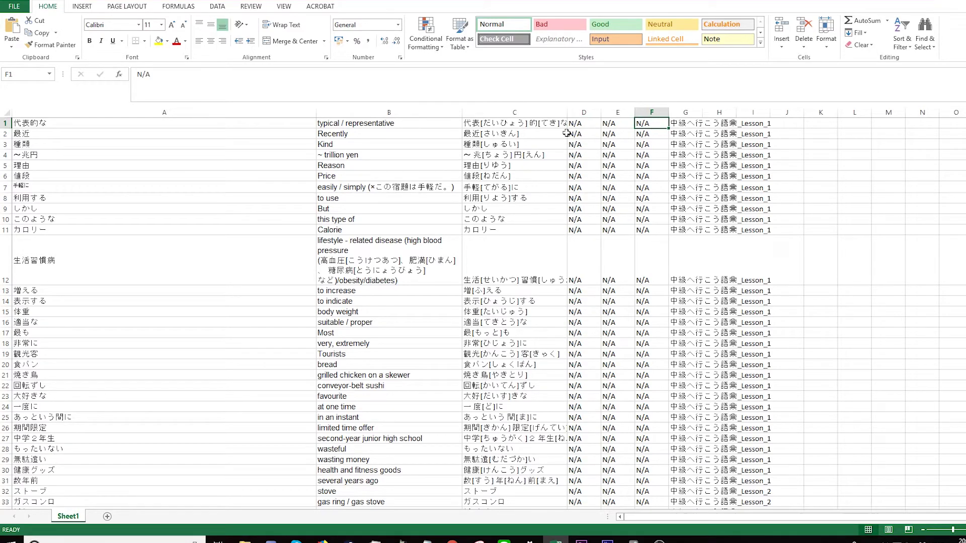
left_click_drag(578, 124, 646, 126)
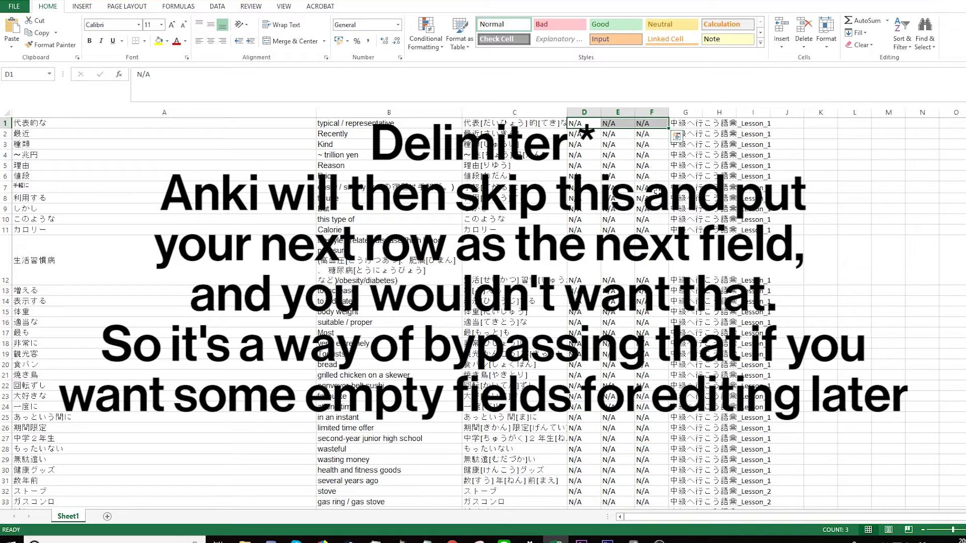
scroll(304, 198, "down", 20)
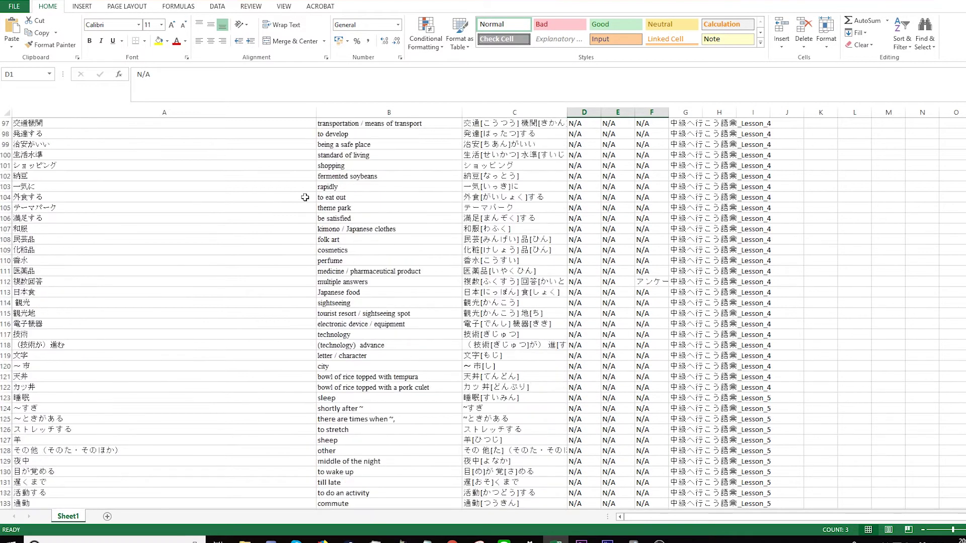
scroll(305, 197, "down", 20)
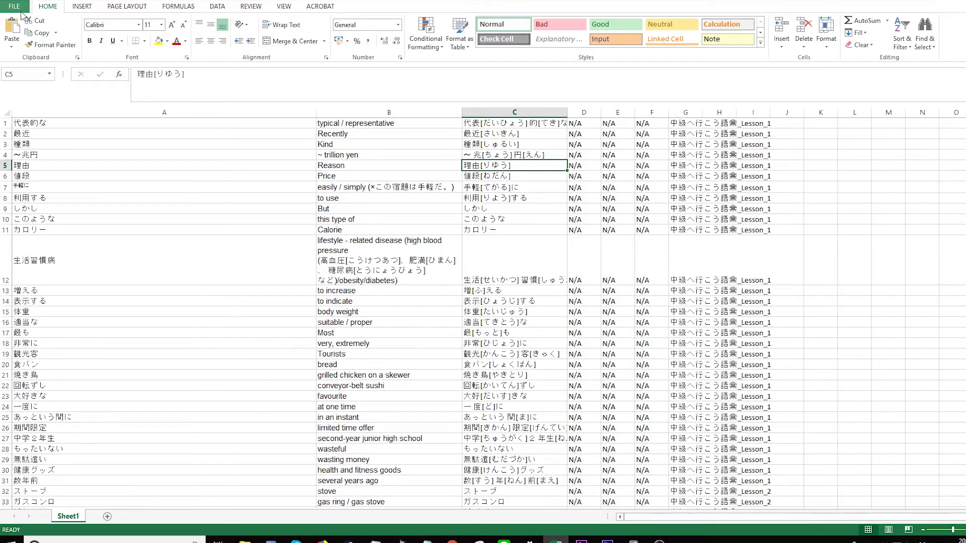
Save the sheet as Unicode Text (*.txt) named 中級へ行こう語彙_FINAL_1_10.txt in the TEST folder.
left_click(22, 11)
left_click(37, 113)
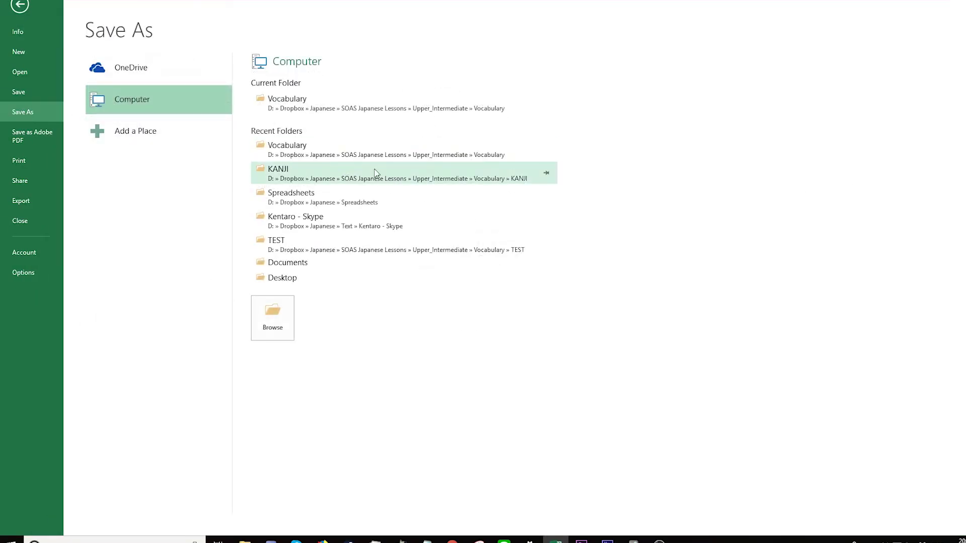
left_click(353, 115)
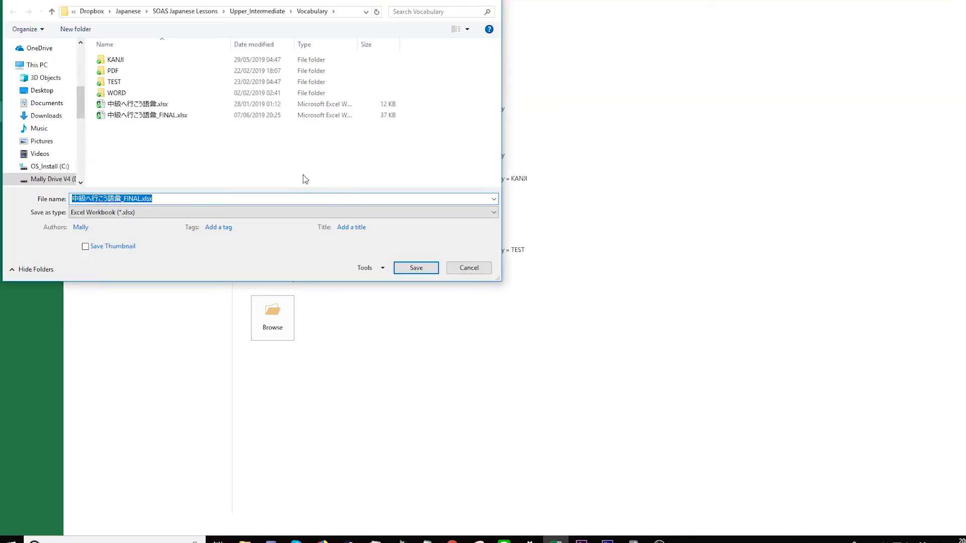
double_click(122, 83)
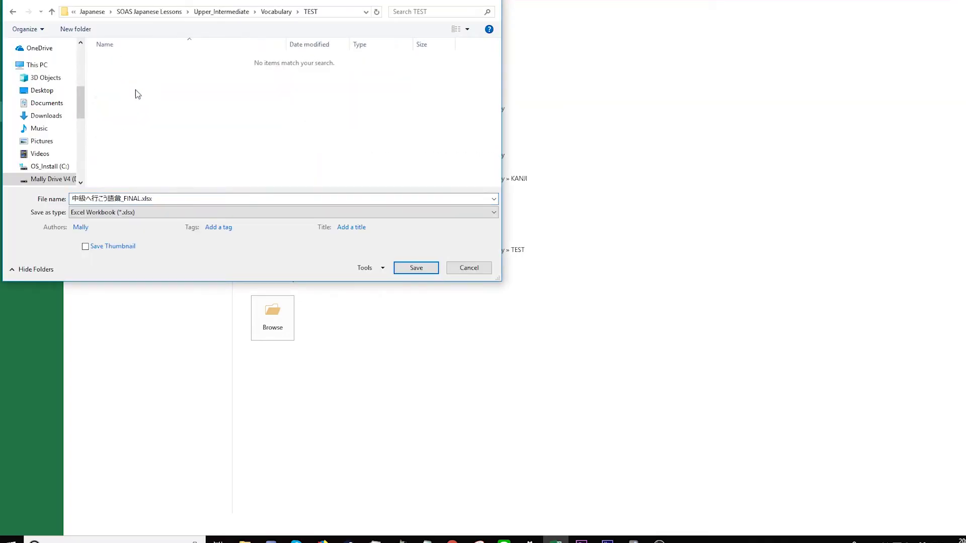
left_click(188, 217)
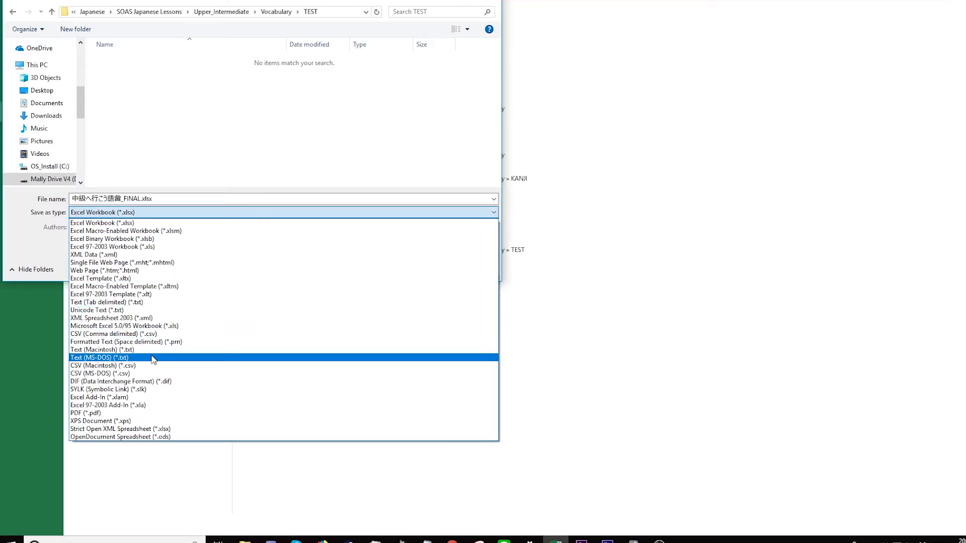
left_click(146, 310)
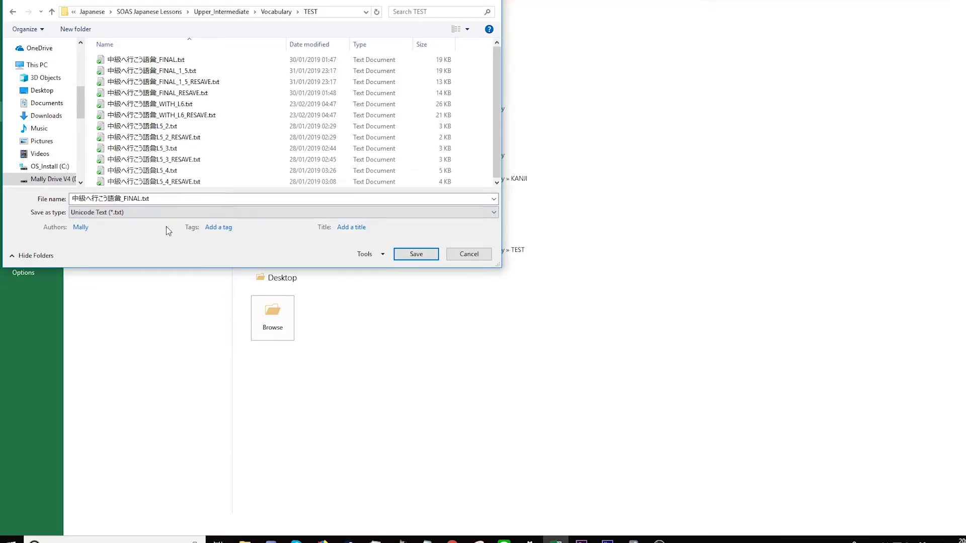
left_click(143, 200)
type("_1_6")
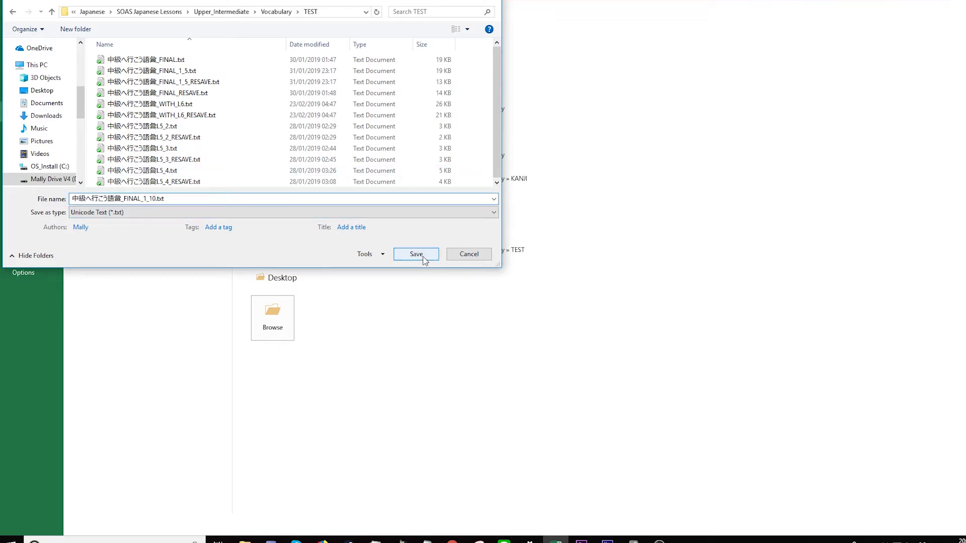
left_click(412, 254)
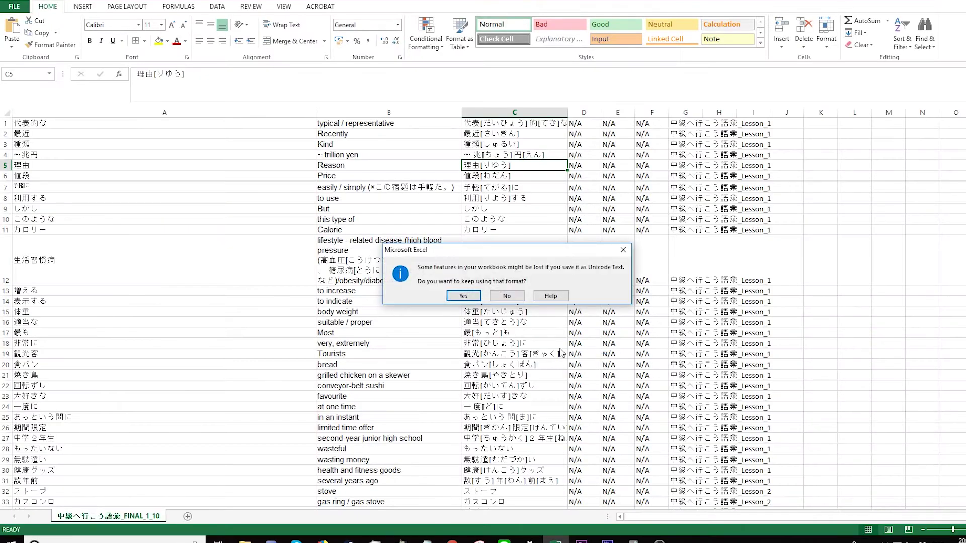
Keep the Unicode format, then open 中級へ行こう語彙_FINAL_1_10.txt from TEST in an enlarged Notepad window.
left_click(463, 296)
key("alt+Tab")
double_click(191, 196)
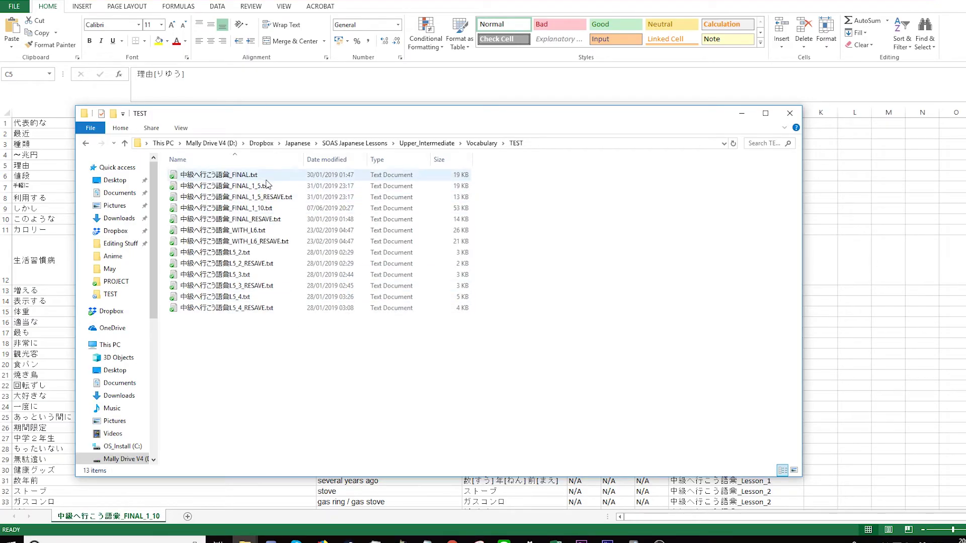
left_click(268, 210)
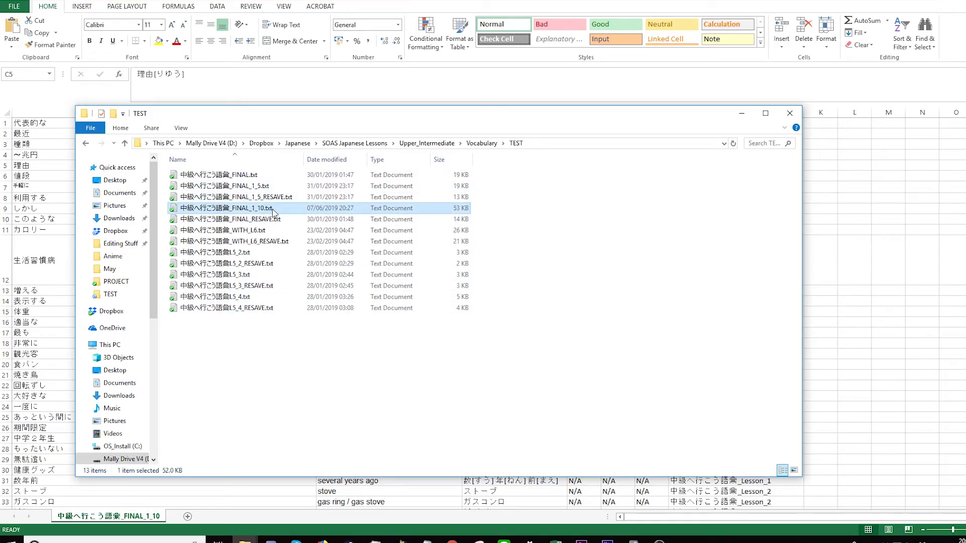
double_click(273, 210)
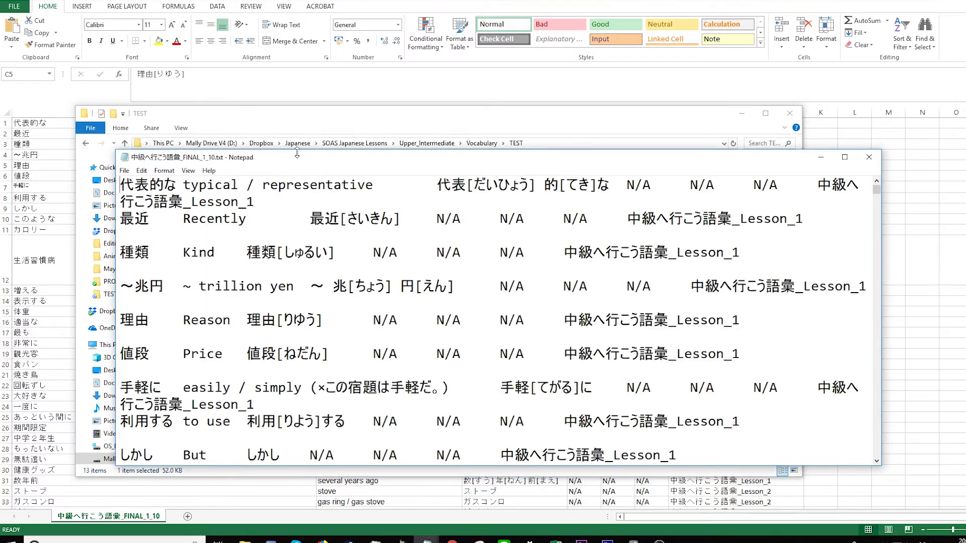
left_click_drag(297, 154, 327, 3)
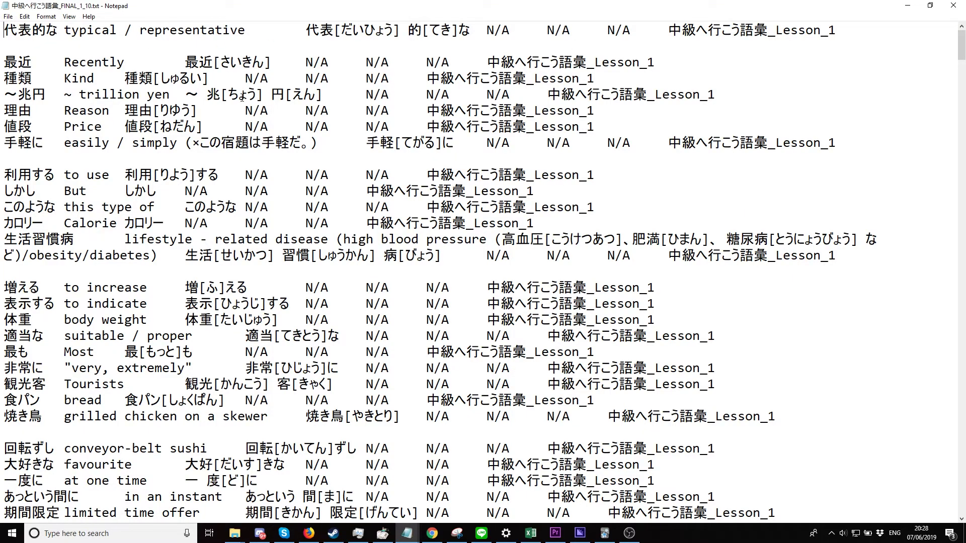
key("alt+f")
In Notepad's Save As, choose UTF-8 encoding and name the file 中級へ行こう語彙_FINAL_1_10_RE_SAVE.txt.
key("Down")
key("Down")
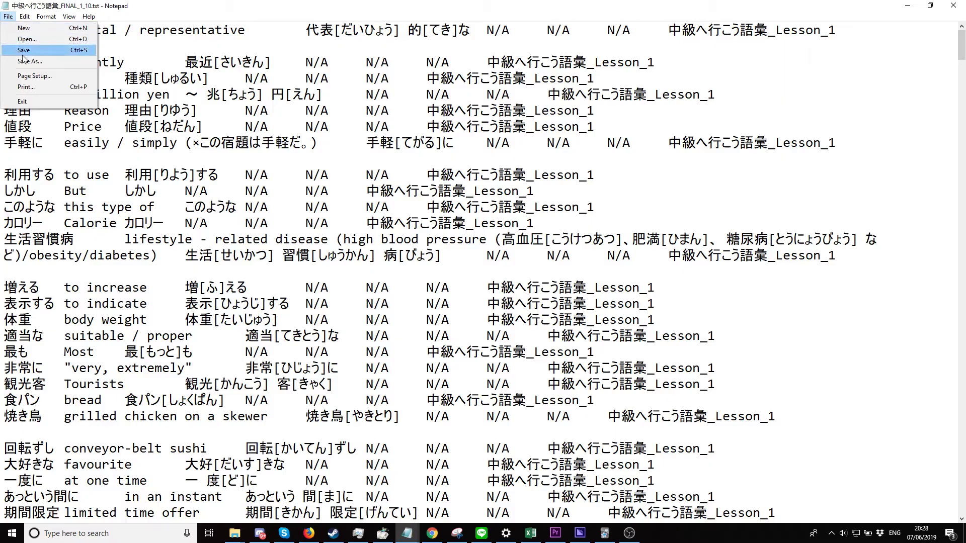
key("Down")
key("Escape")
key("ctrl+shift+s")
left_click(332, 276)
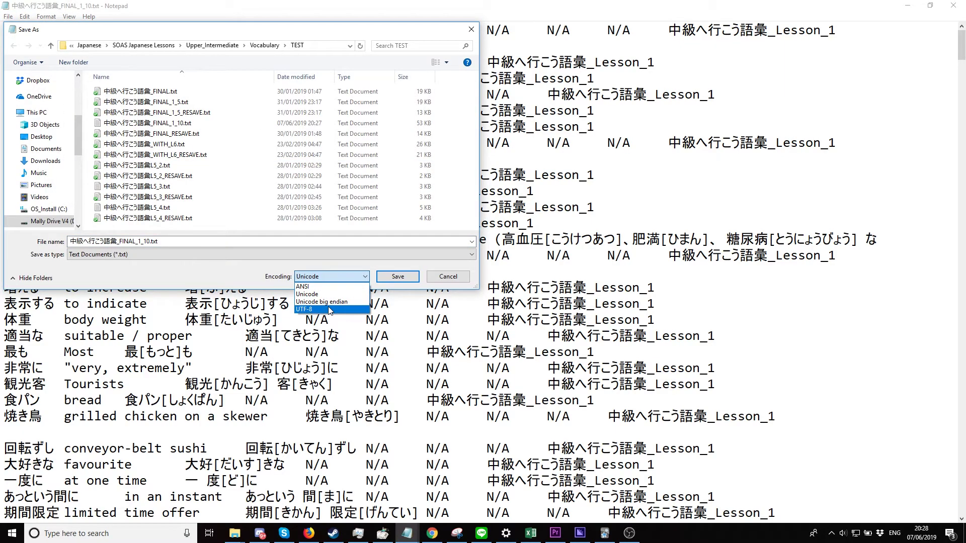
left_click(329, 310)
double_click(156, 242)
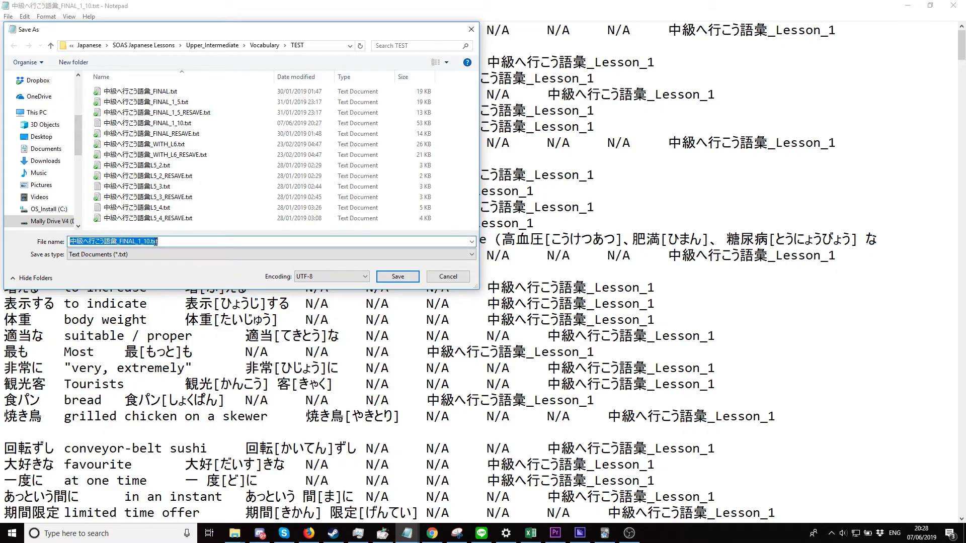
left_click(151, 241)
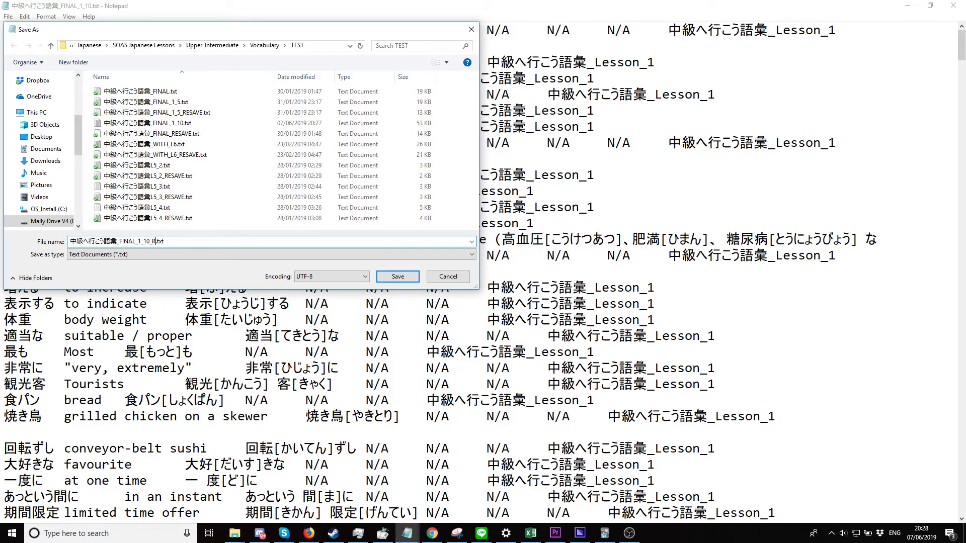
type("_RE_SAVE")
Save the UTF-8 copy, close Notepad and return to Anki.
key("Return")
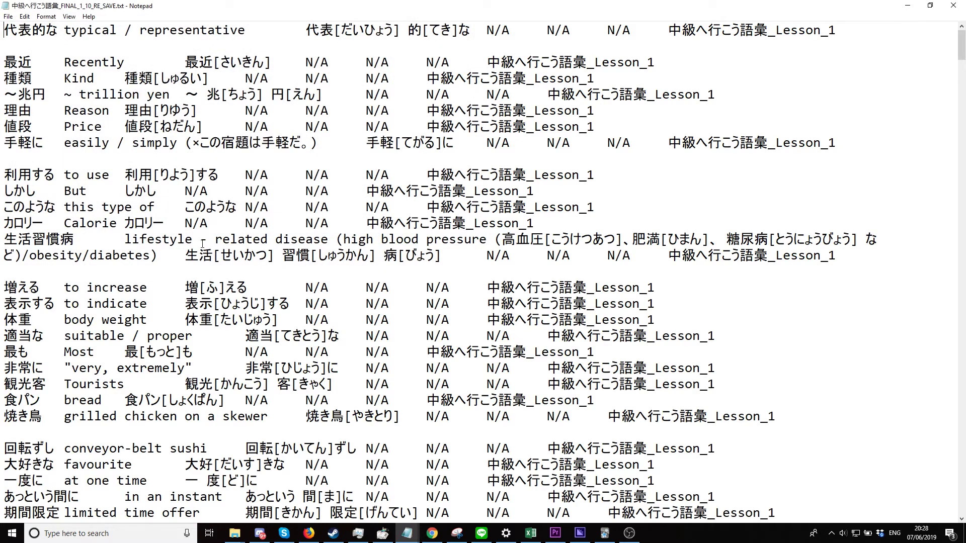
left_click(953, 5)
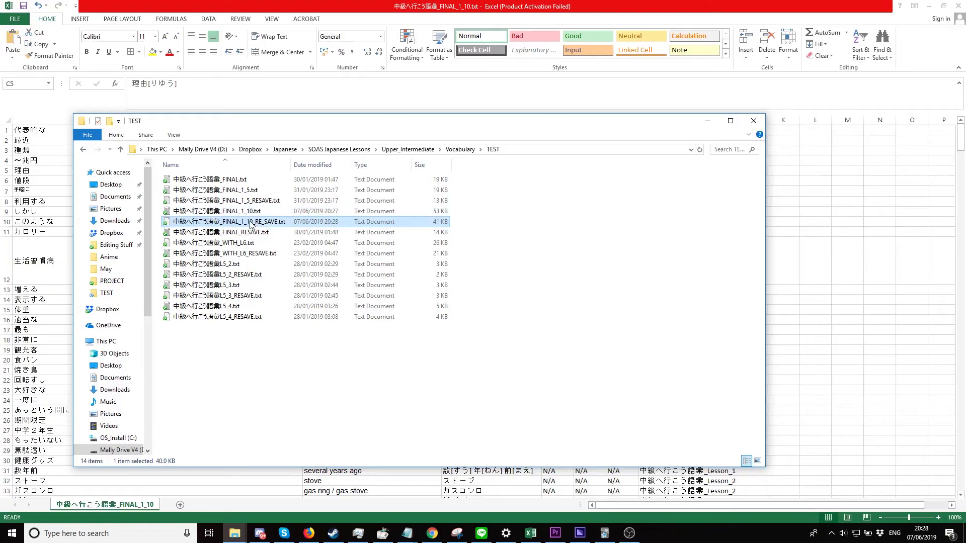
left_click(604, 533)
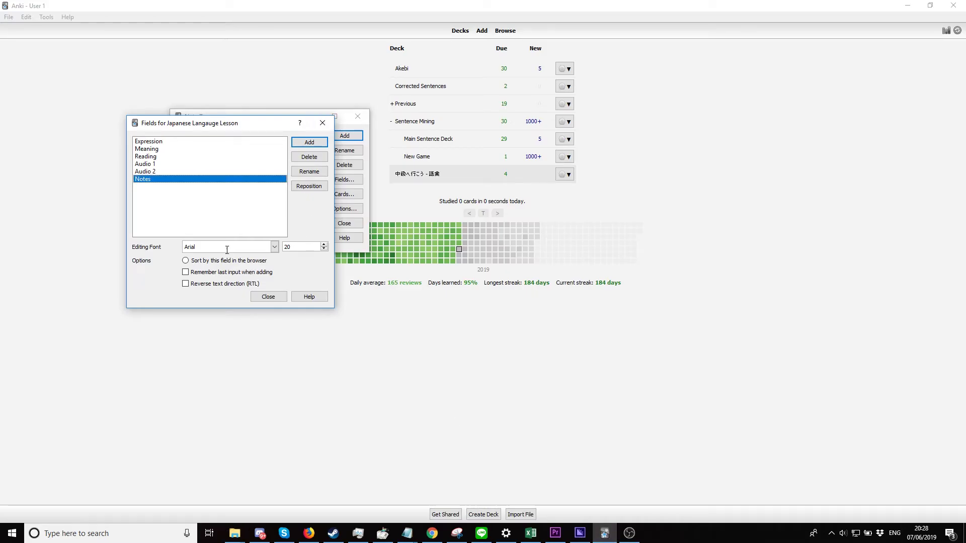
Close the Fields and Note Types windows and create a deck named 中級へ行こう - 語彙 FINAL.
left_click(322, 122)
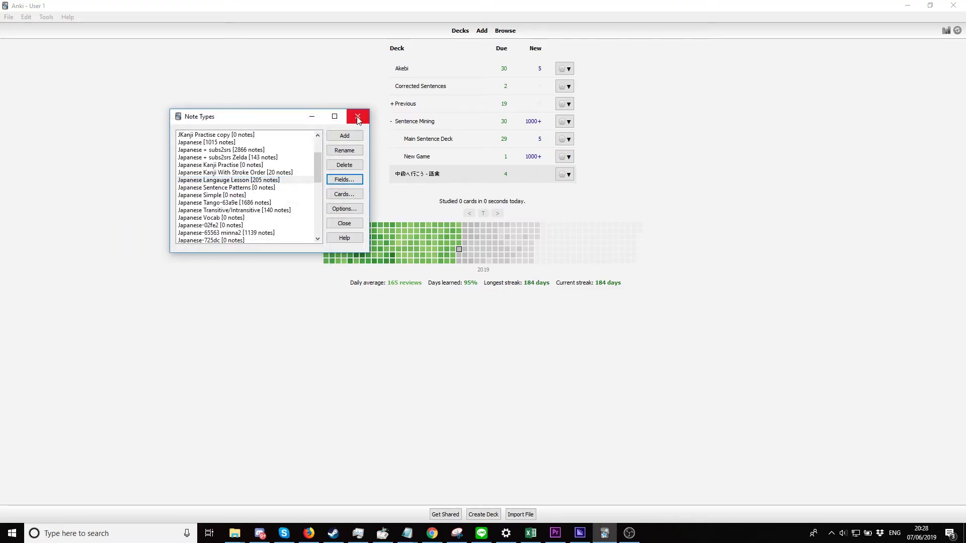
left_click(357, 117)
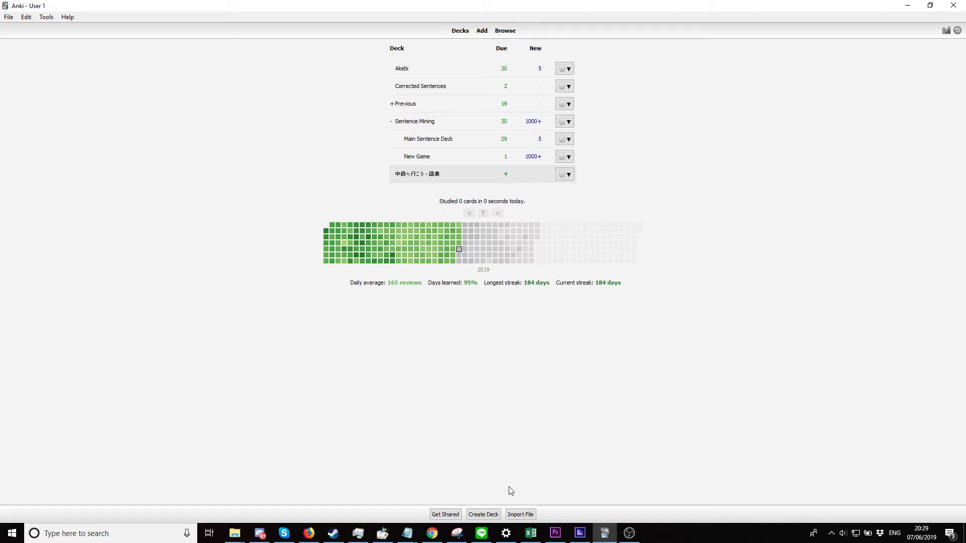
left_click(483, 514)
key("ctrl+v")
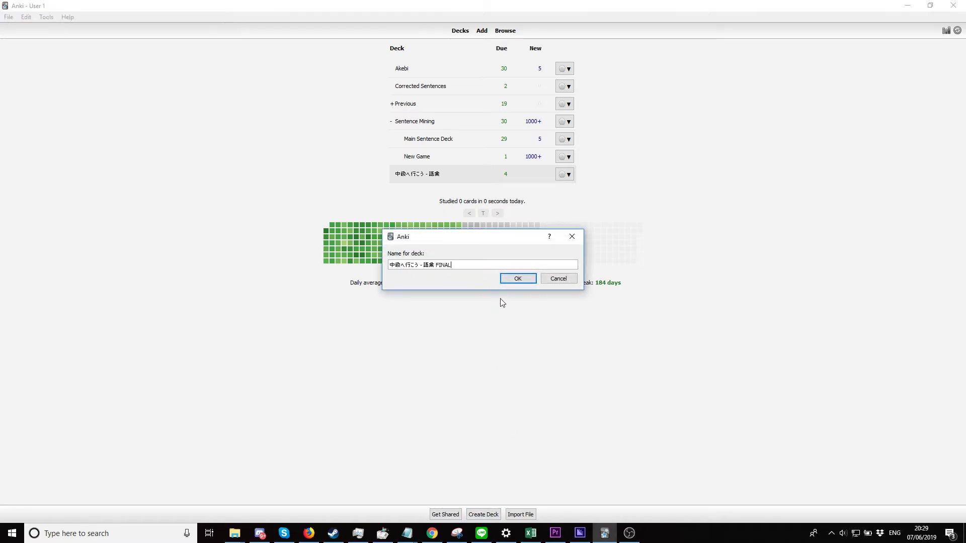
left_click(515, 279)
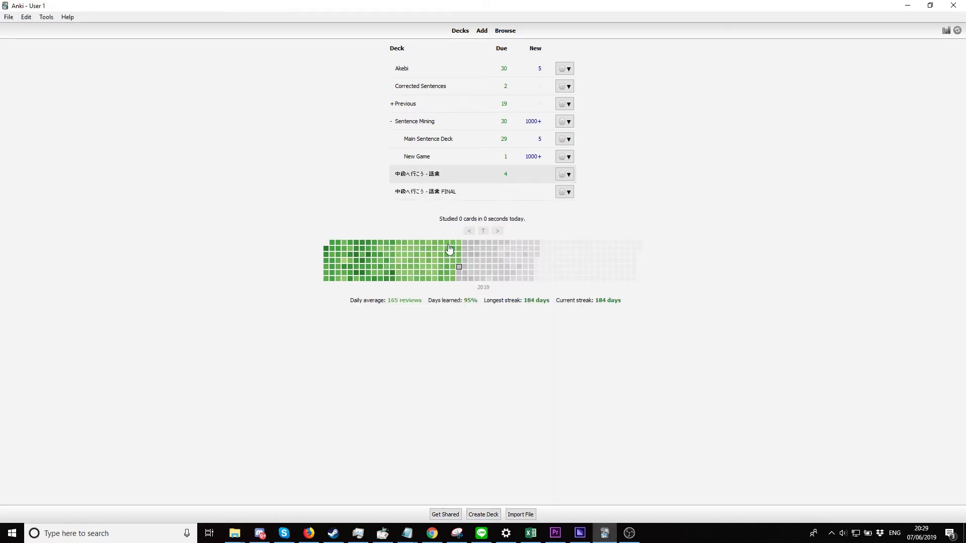
left_click(9, 16)
Import 中級へ行こう語彙_FINAL_1_10_RE_SAVE.txt into the 中級へ行こう - 語彙 FINAL deck, adding 387 notes.
left_click(20, 43)
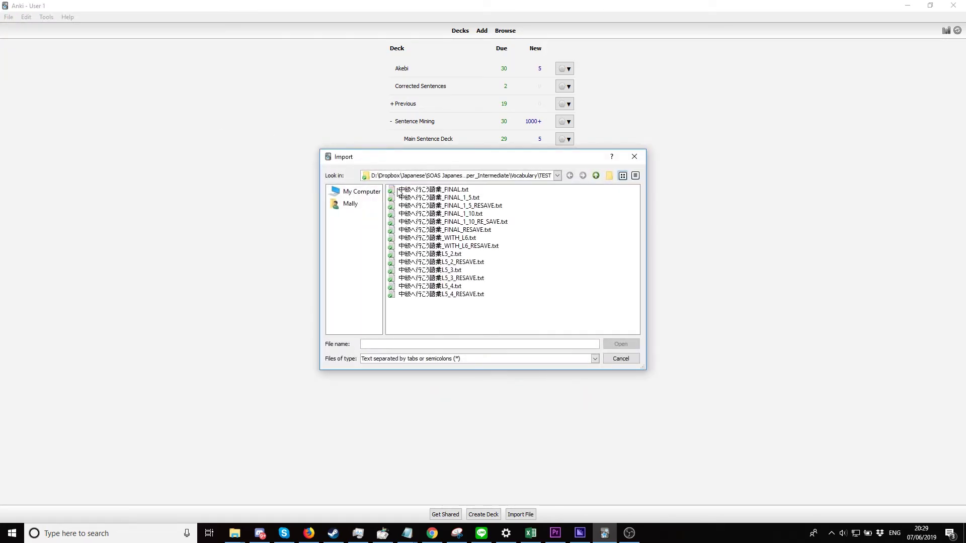
left_click(482, 223)
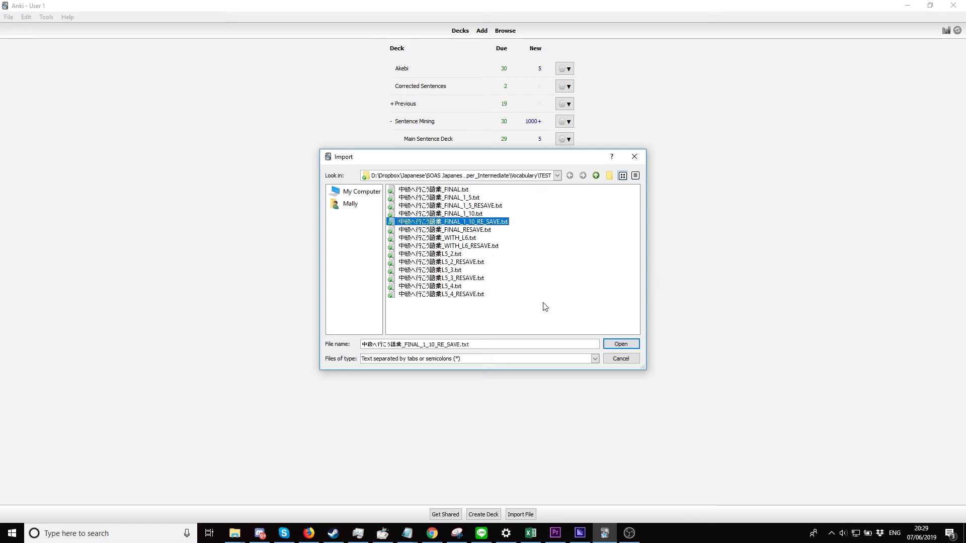
left_click(611, 346)
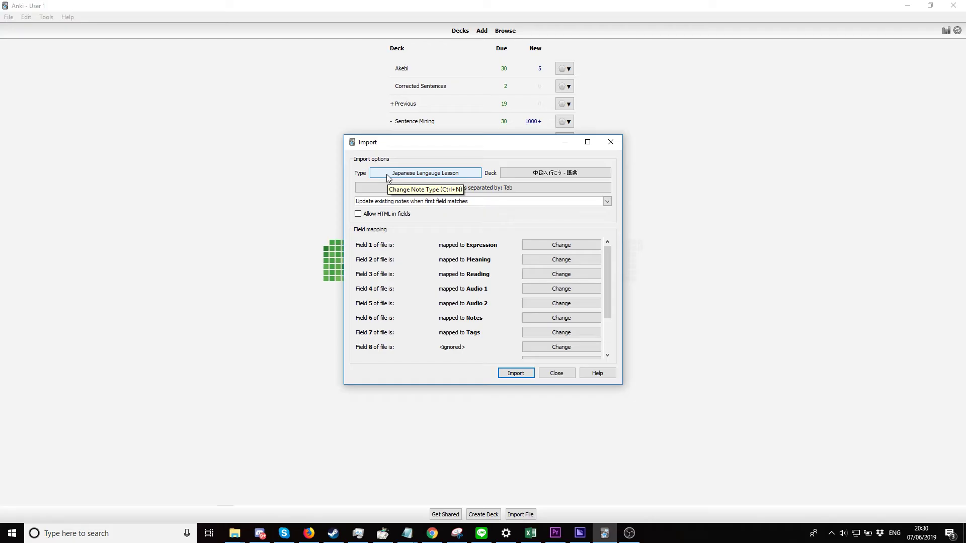
left_click(585, 175)
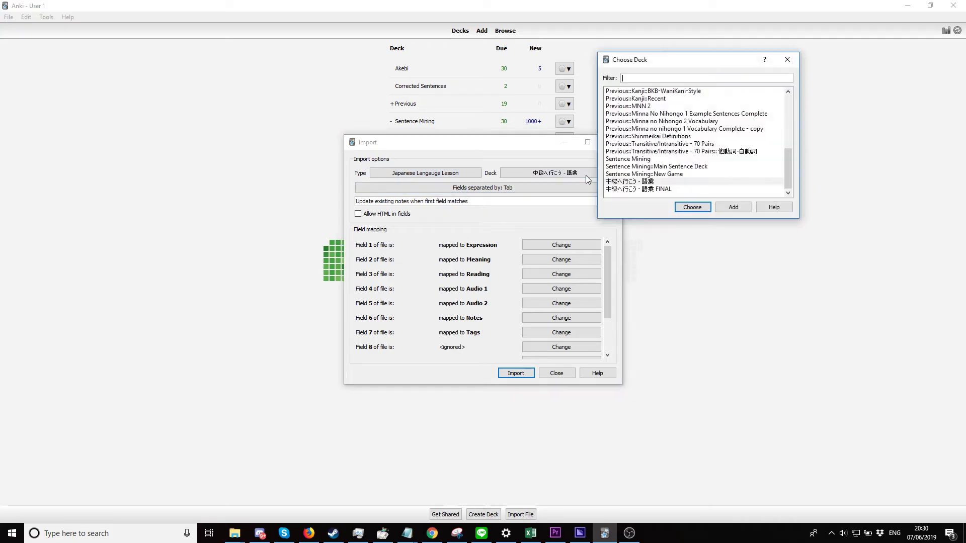
left_click(670, 189)
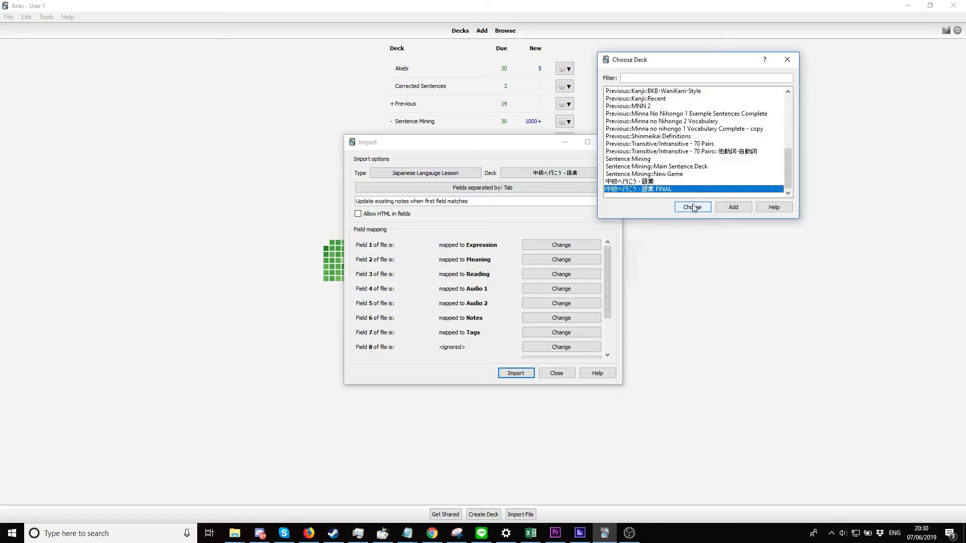
left_click(693, 207)
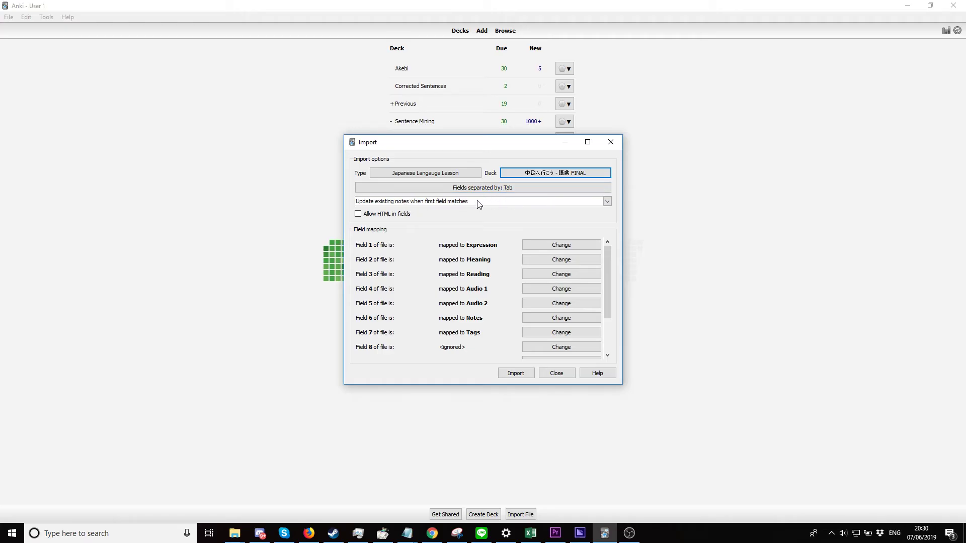
left_click(519, 374)
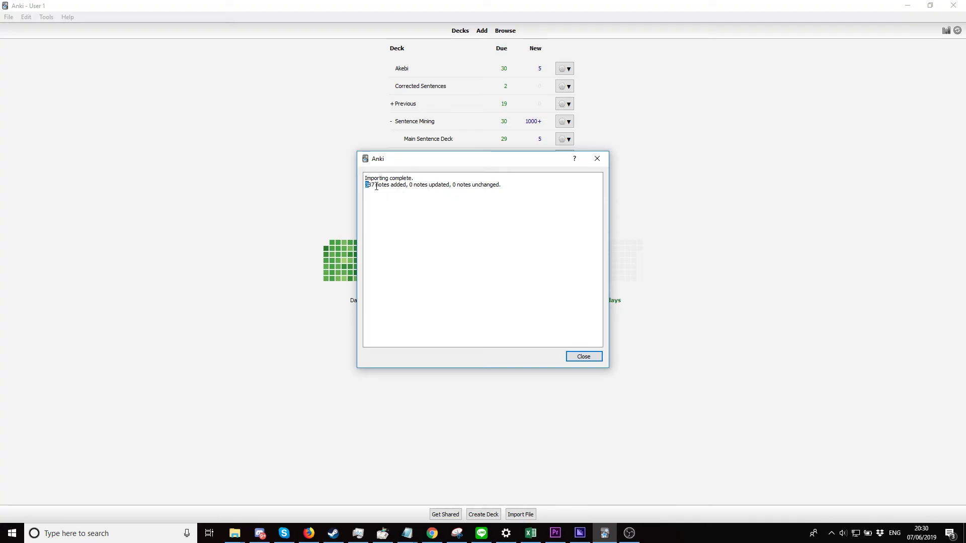
left_click_drag(367, 185, 544, 209)
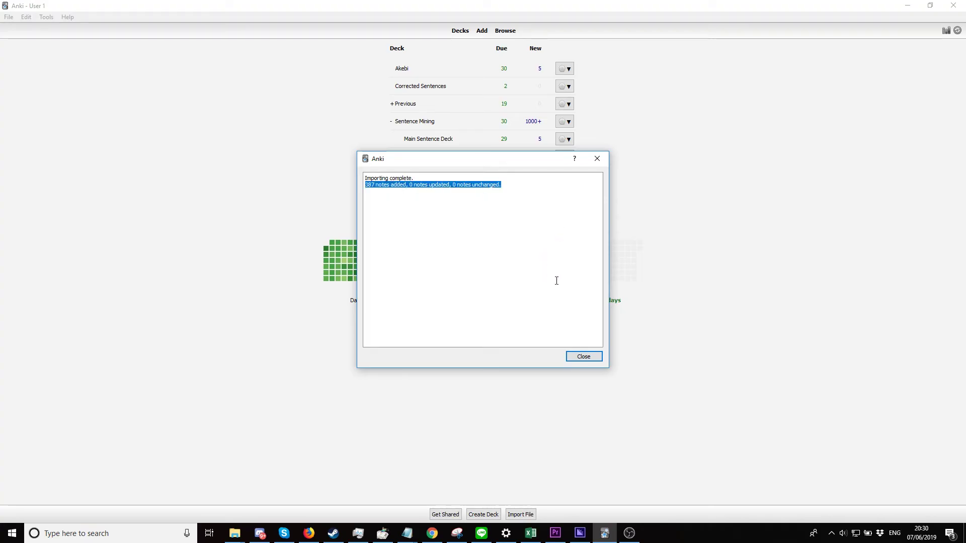
left_click(595, 360)
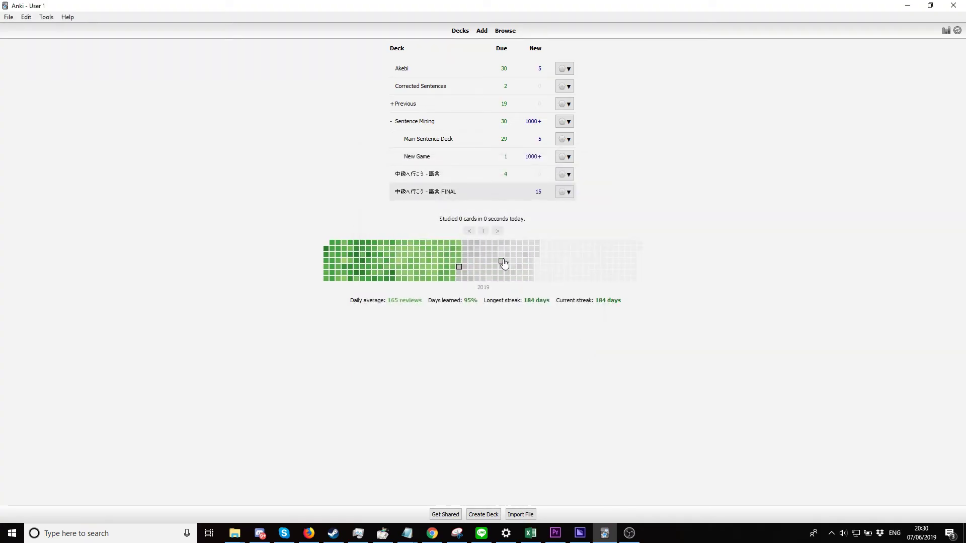
Open the 中級へ行こう - 語彙 FINAL deck in the card browser and step through the cards.
left_click(439, 194)
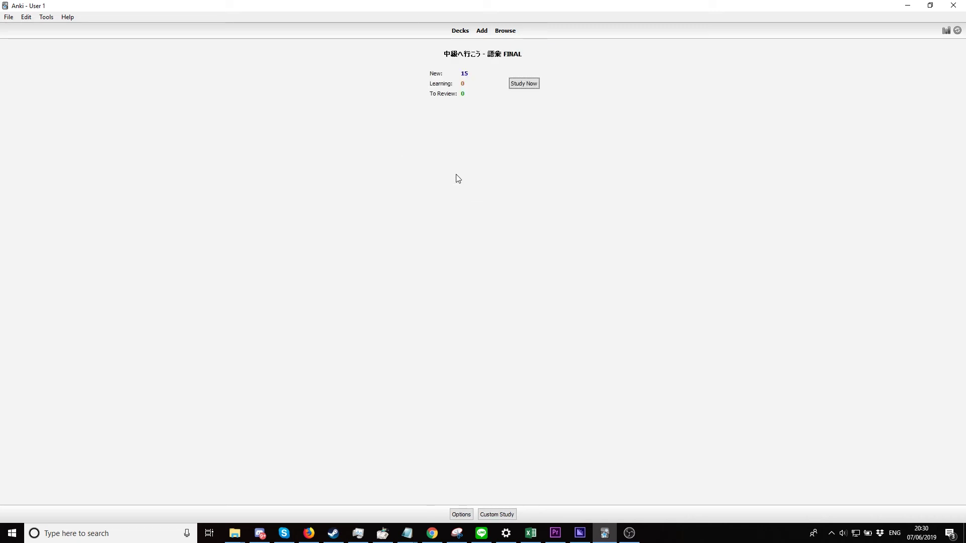
left_click(507, 31)
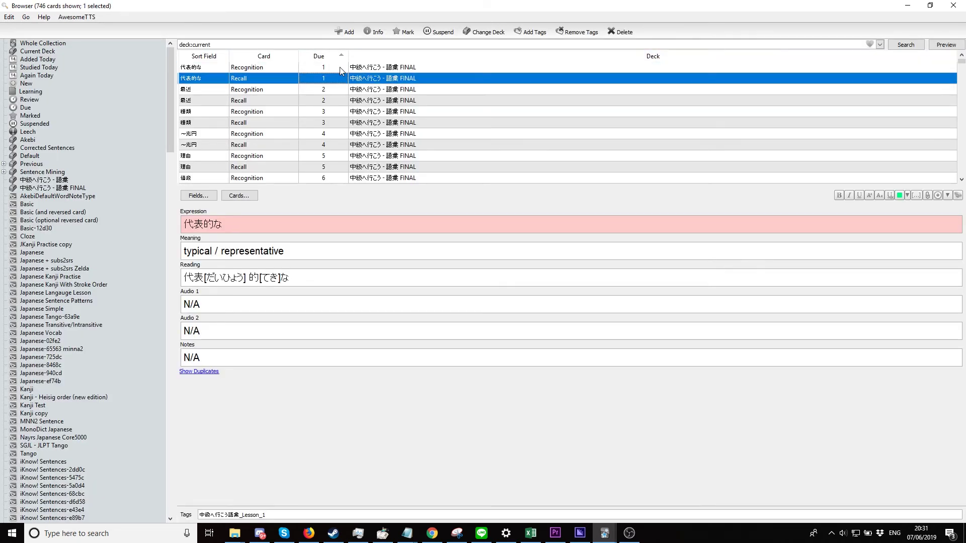
key("Down")
key("Down")
key("Down")
key("Down")
key("Down")
key("Down")
key("Down")
key("Down")
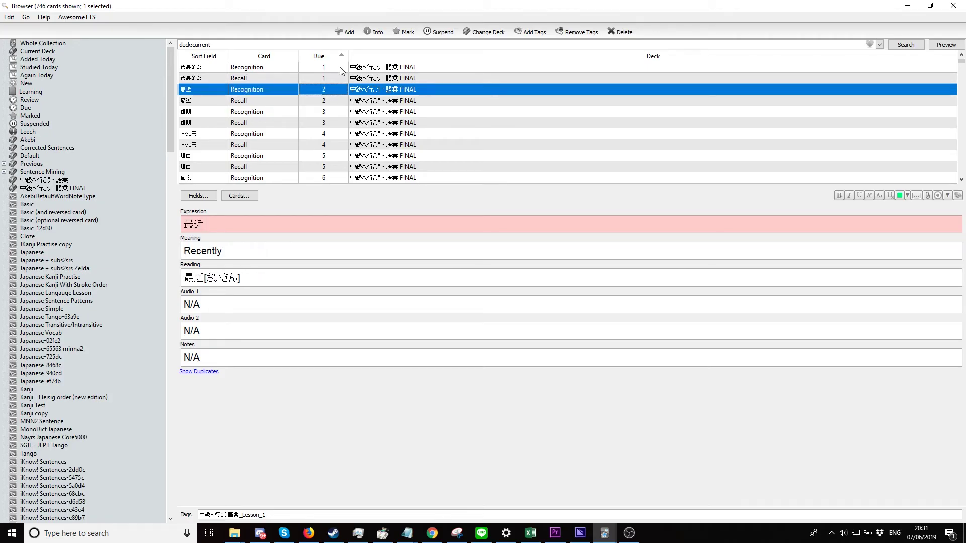
key("Down")
key("Down")
key("Down")
key("Down")
key("Down")
key("Down")
key("Down")
key("Down")
key("Down")
key("Down")
key("Down")
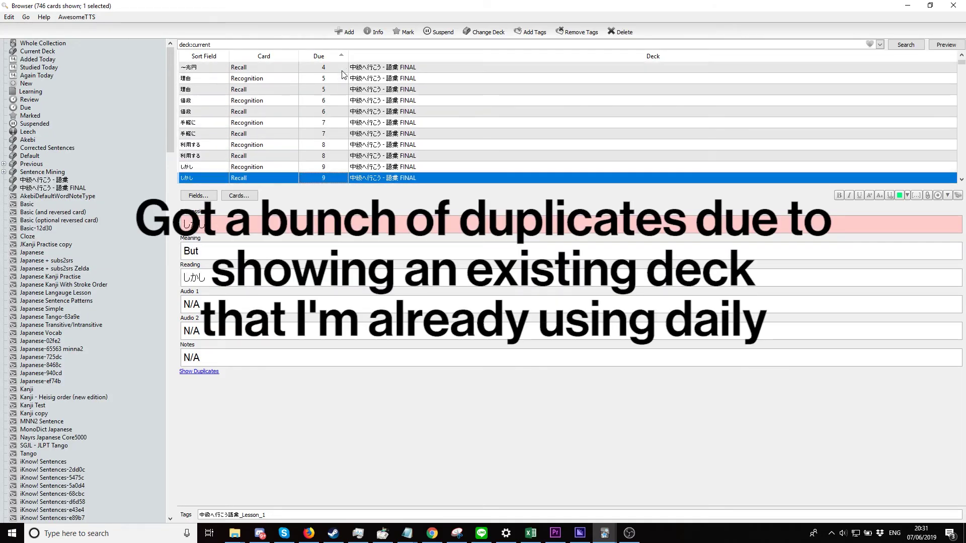
key("Down")
key("Down")
key("Down")
key("Down")
key("Down")
key("Down")
key("Down")
key("Down")
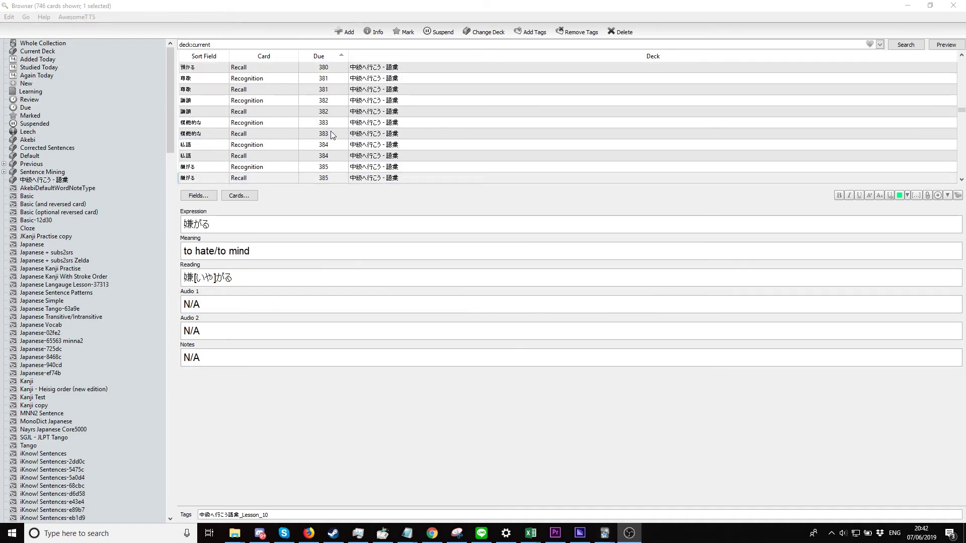
Inspect the fields of the 模範的な, フリーマーケット and 標語 cards.
left_click(332, 134)
scroll(352, 131, "up", 20)
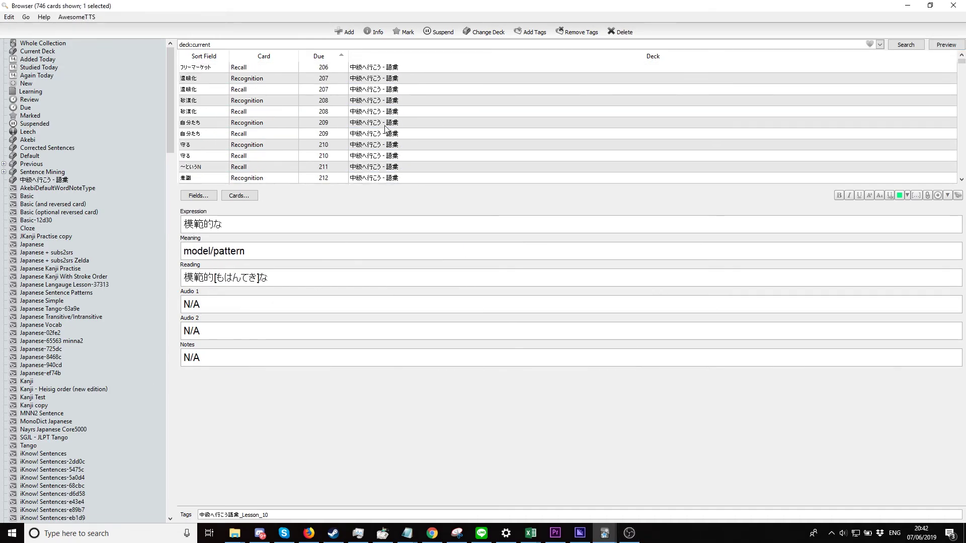
left_click(397, 68)
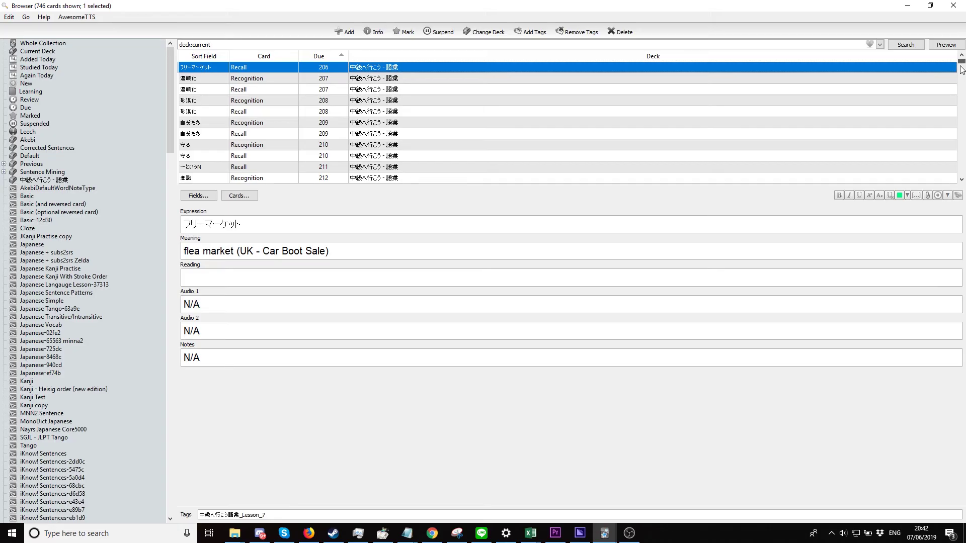
left_click_drag(962, 69, 955, 115)
left_click(423, 114)
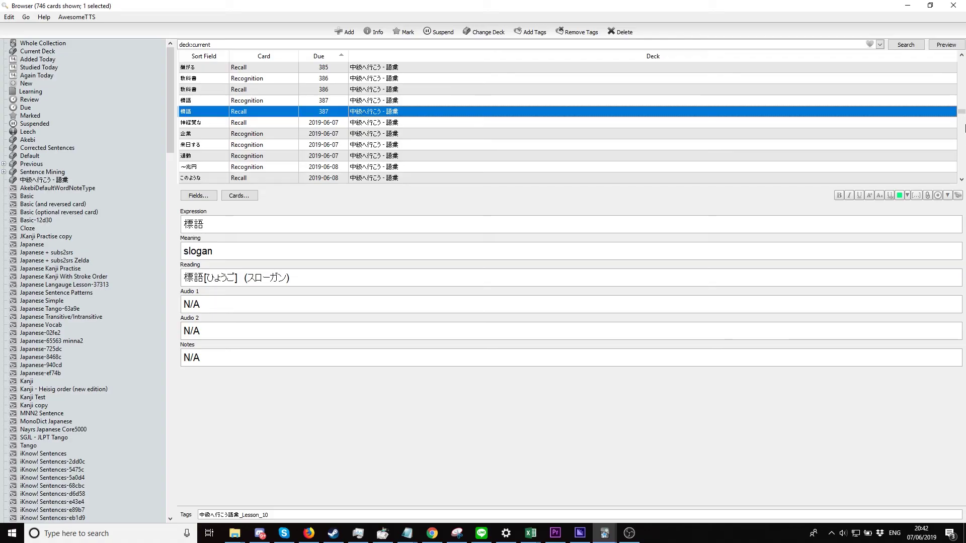
left_click_drag(961, 112, 962, 70)
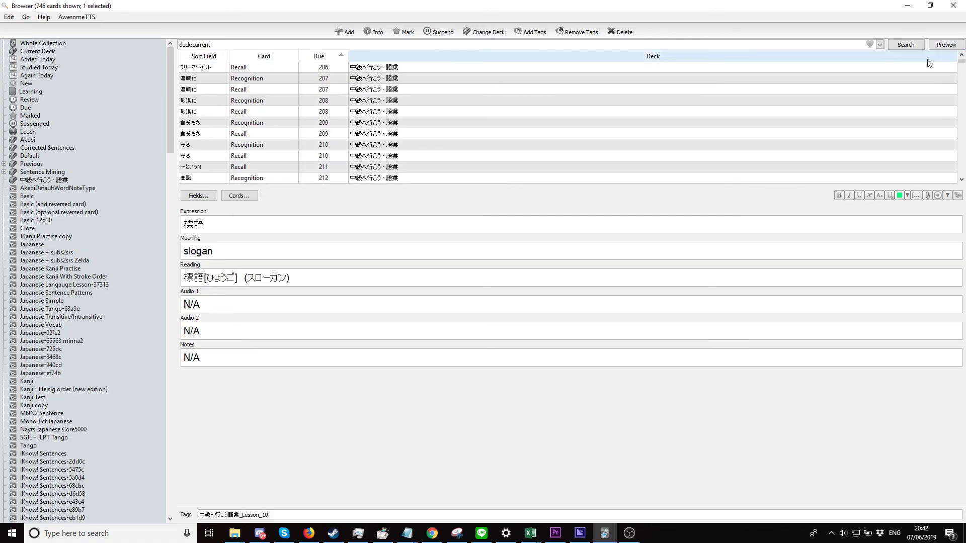
Select all cards and replace N/A with nothing in all fields, updating 182 notes.
left_click(408, 67, "shift")
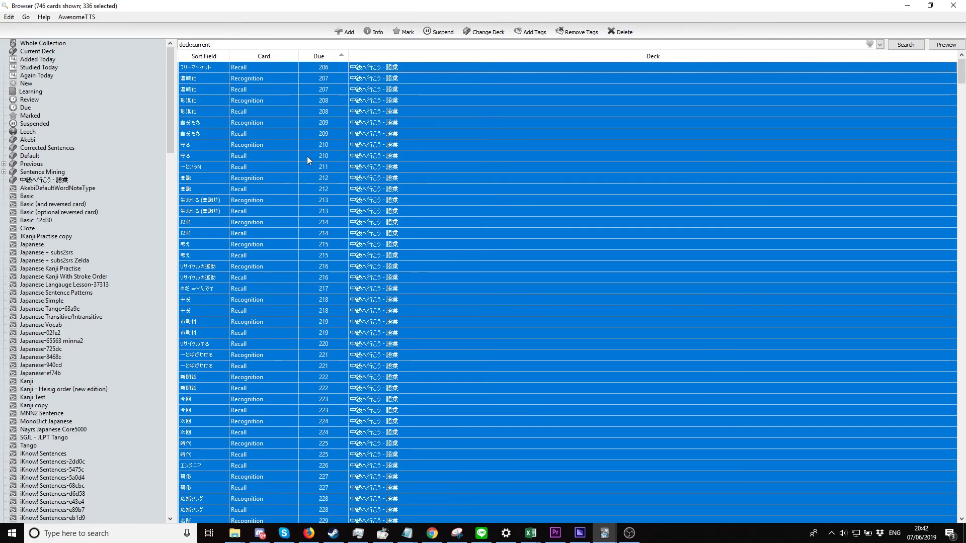
left_click(10, 17)
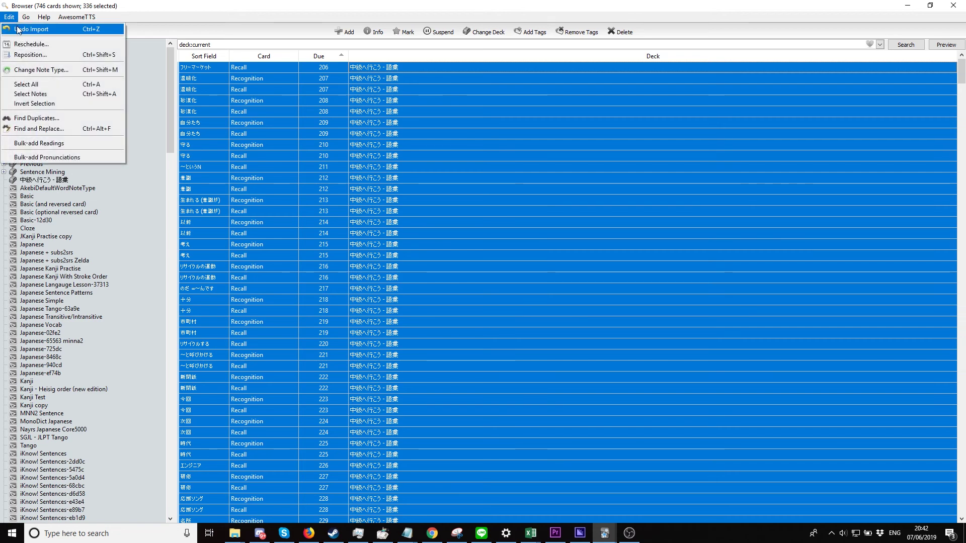
left_click(50, 130)
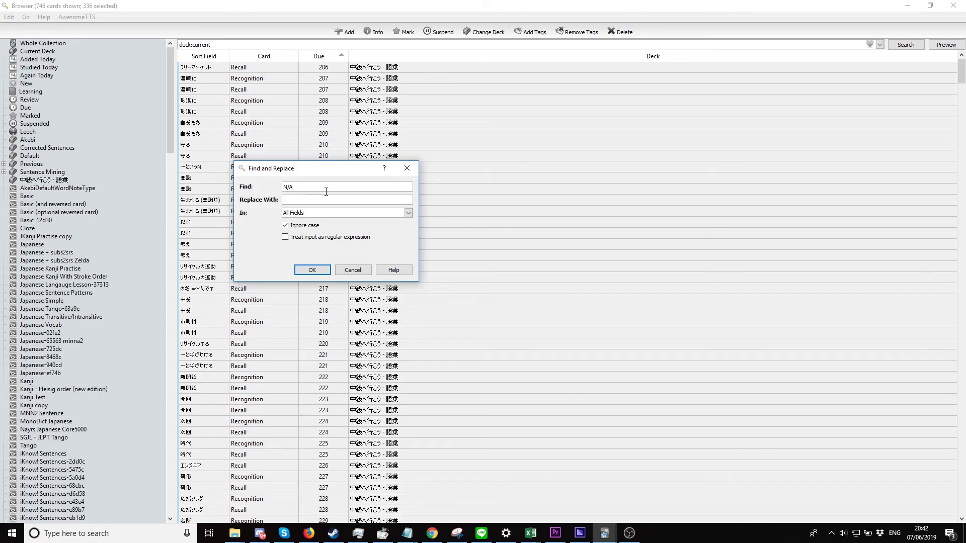
left_click(311, 270)
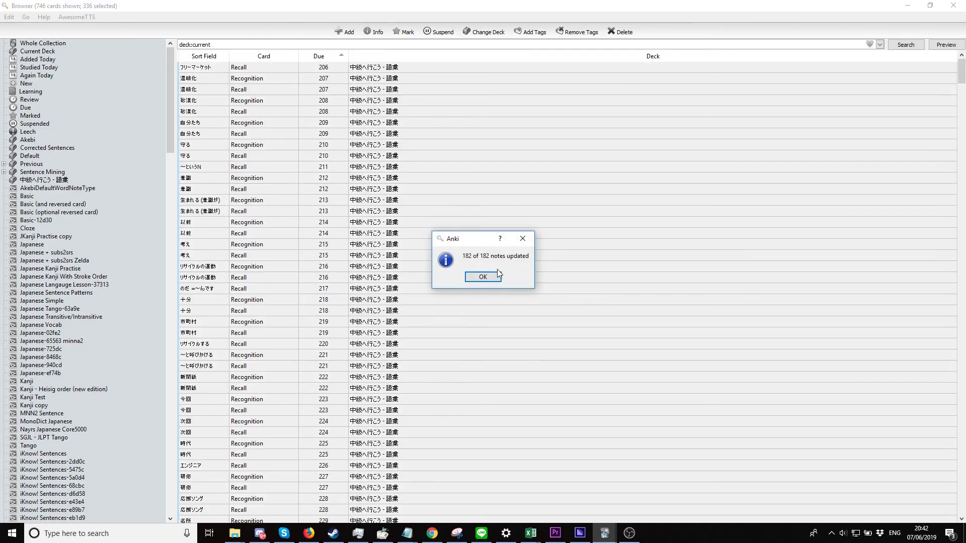
left_click(496, 275)
Check that cards such as 砂漠化, 自分たち and 守る no longer show N/A.
left_click(266, 80)
left_click(274, 68)
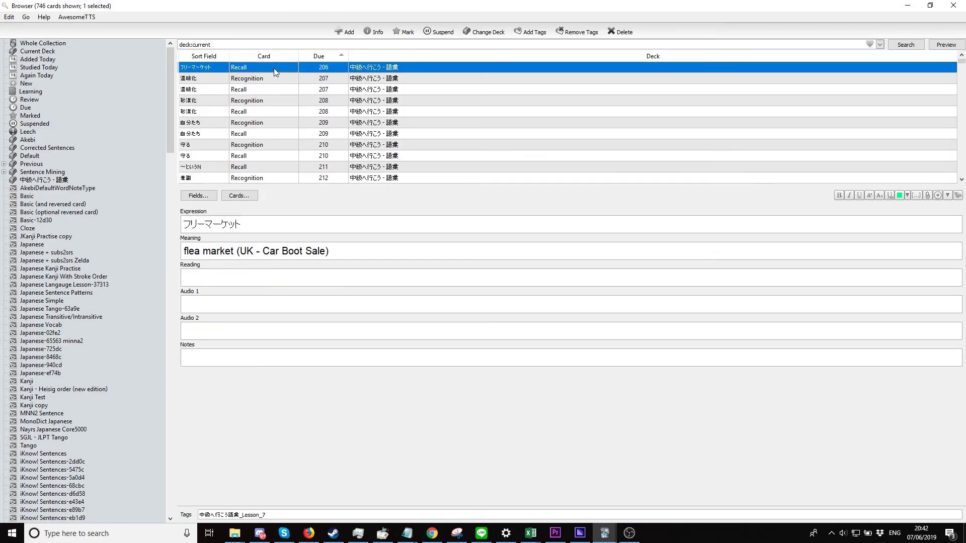
left_click(276, 88)
left_click(276, 104)
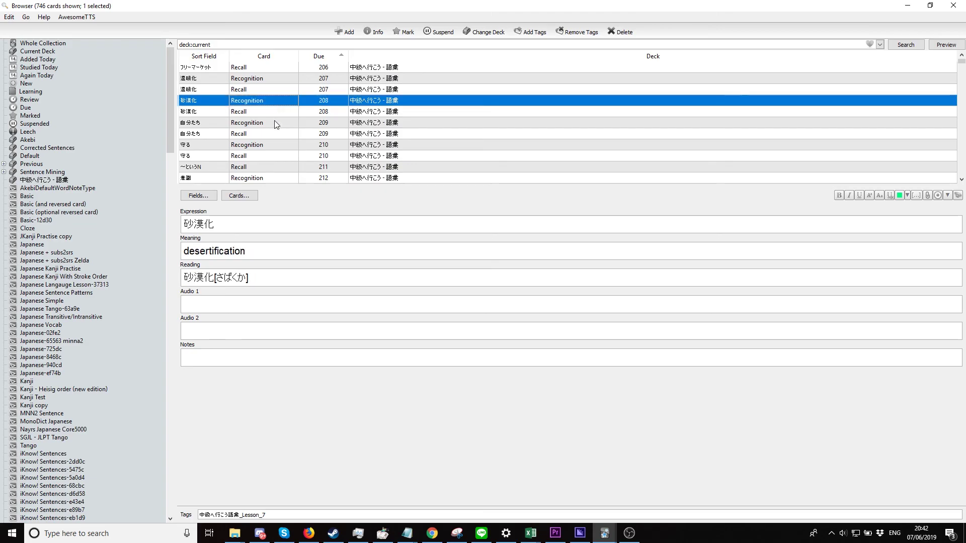
left_click(275, 122)
left_click(274, 156)
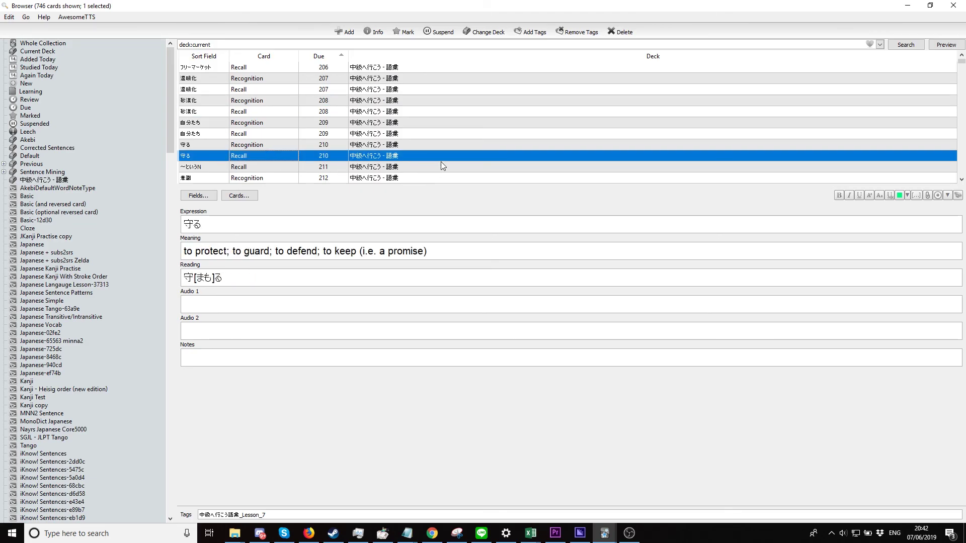